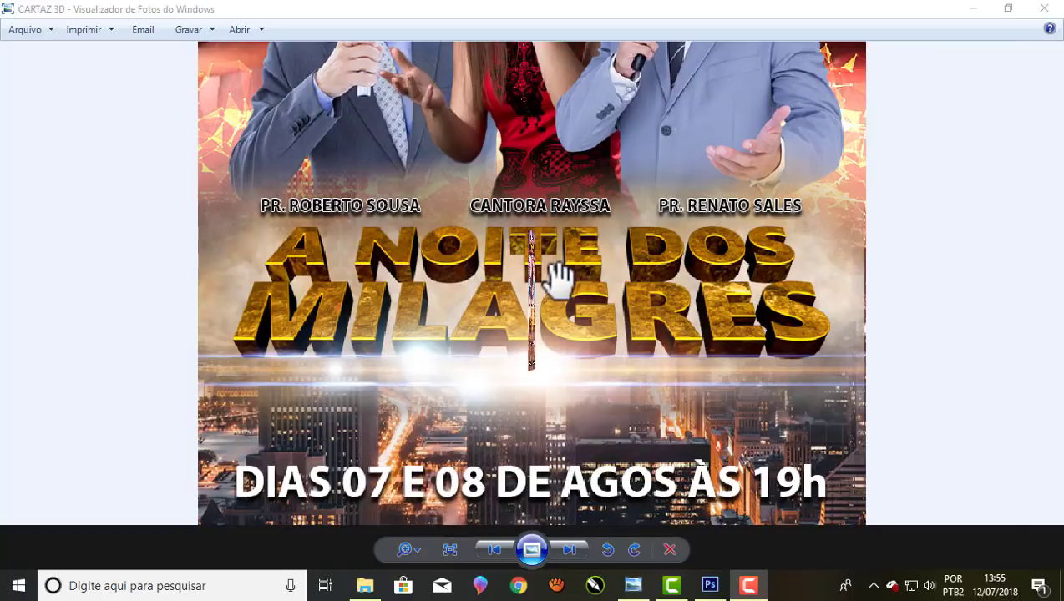
Open TEXTO EDITAVEL PARA AULA.psd in Photoshop via File > Open
scroll(556, 277, "up", 2)
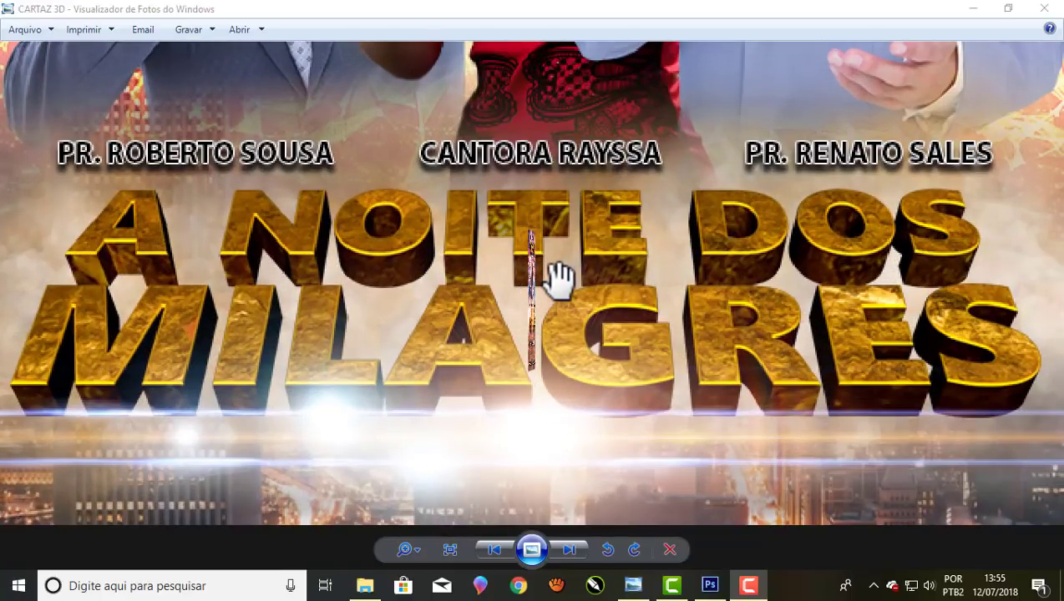
scroll(529, 245, "down", 1)
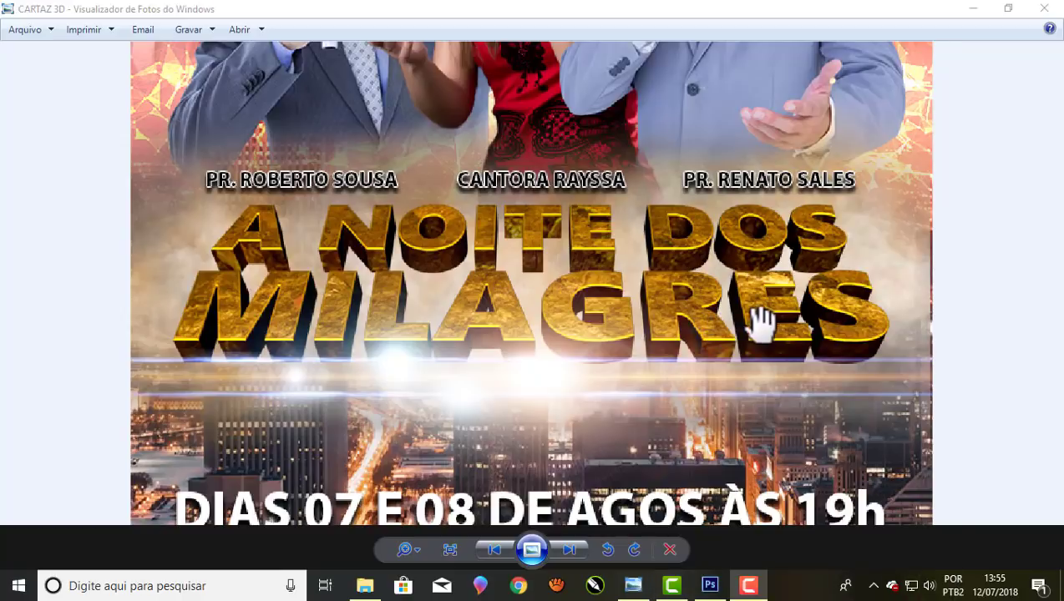
left_click(710, 586)
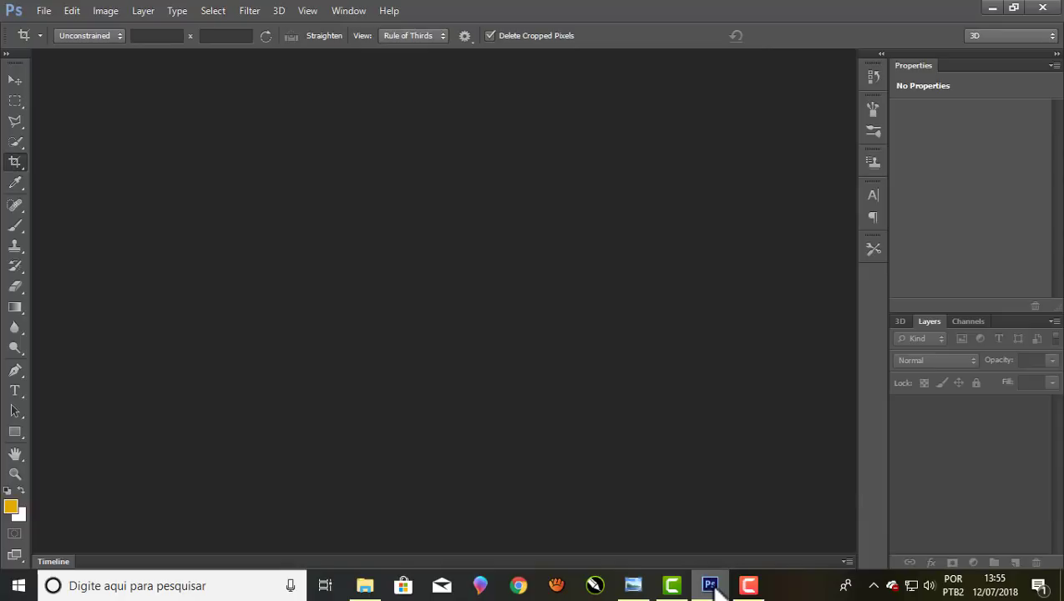
left_click(43, 10)
left_click(52, 40)
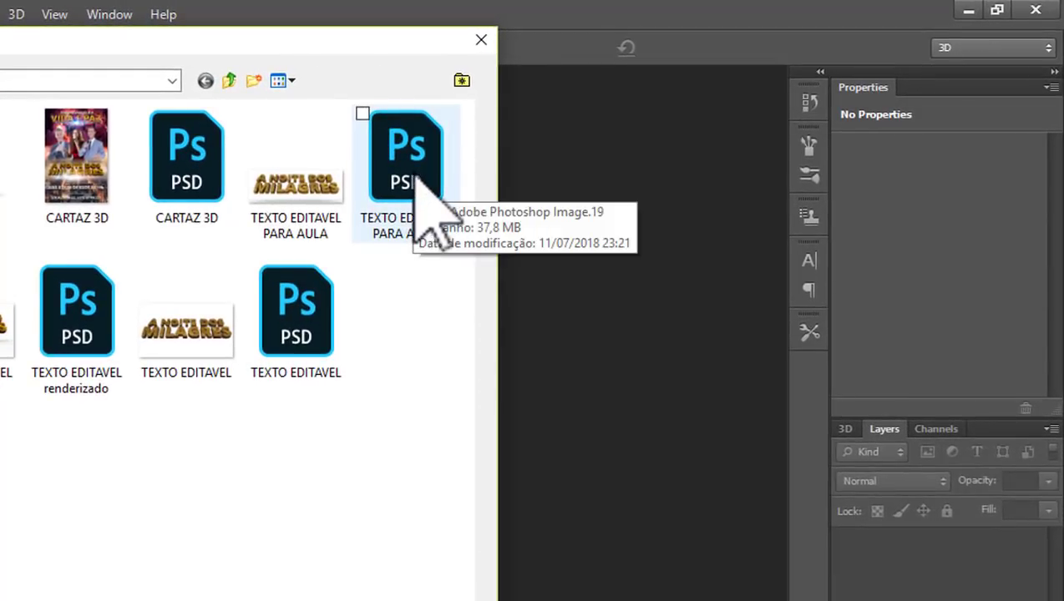
double_click(401, 163)
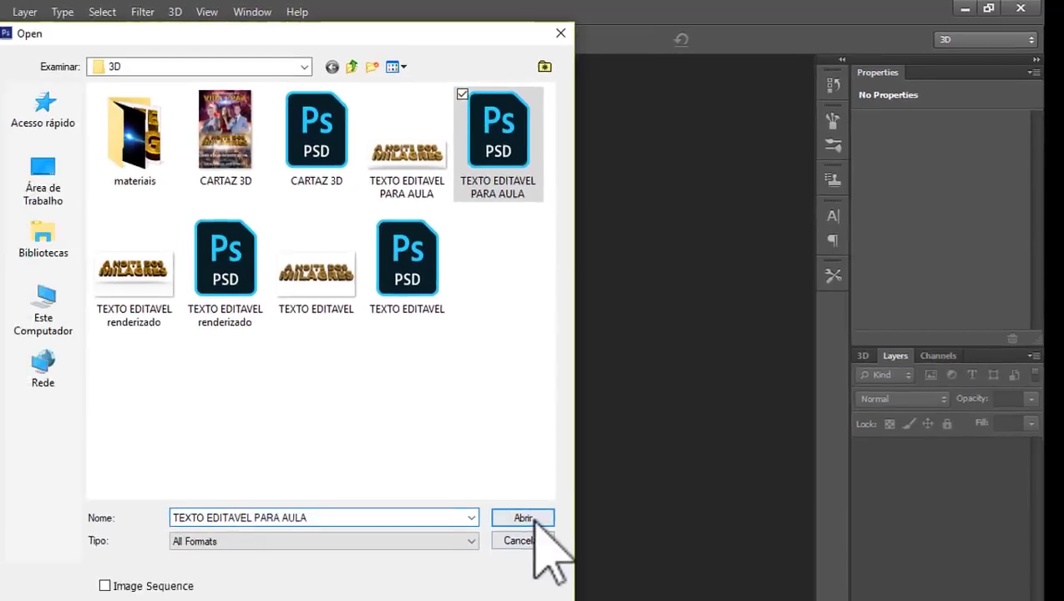
left_click(528, 515)
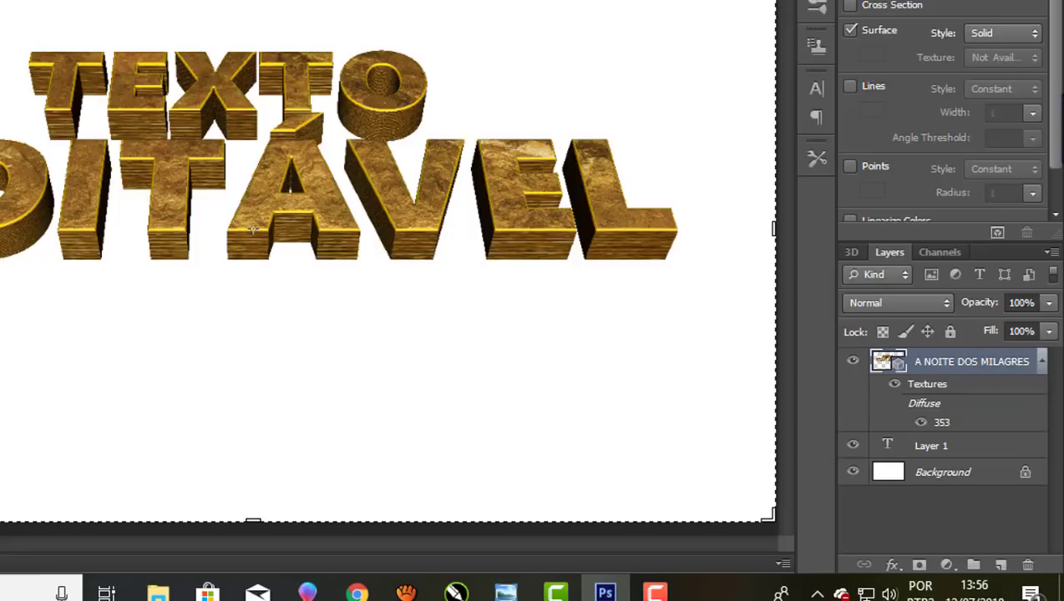
Select the A NOITE DOS MILAGRES mesh in the 3D panel and edit its source
scroll(944, 125, "down", 2)
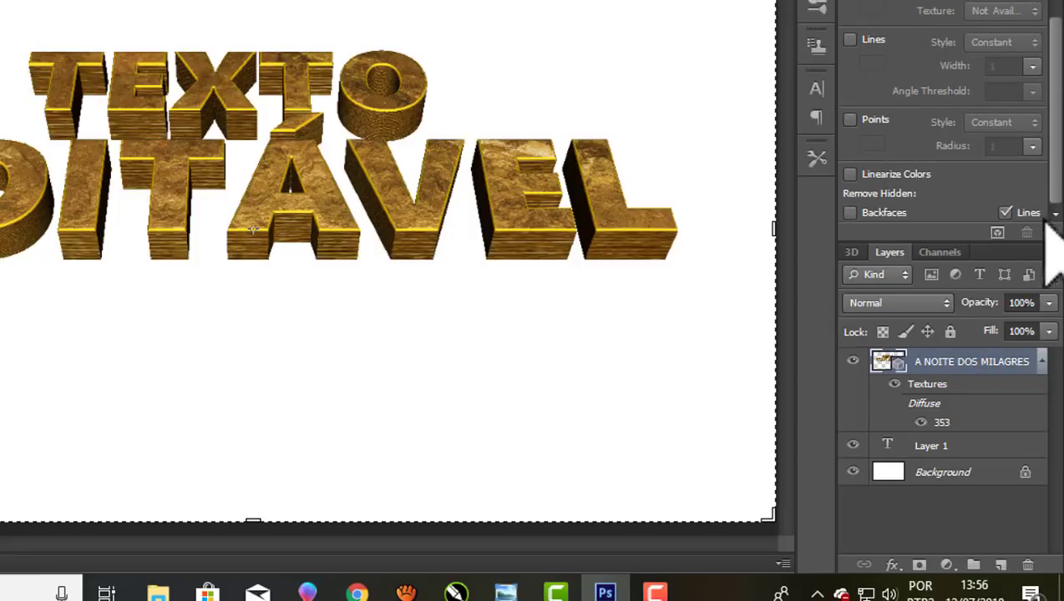
left_click(851, 252)
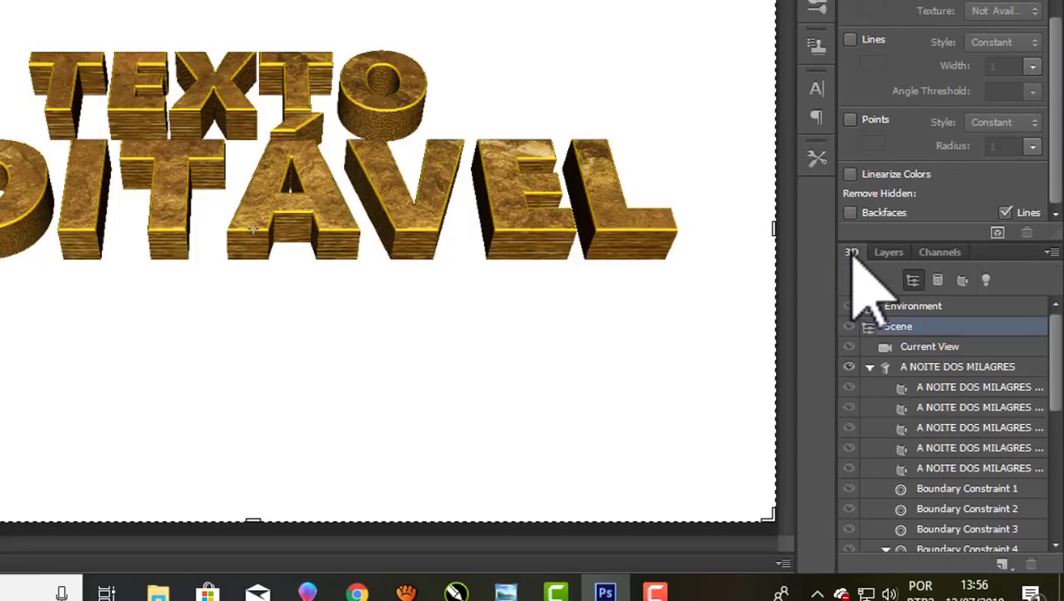
left_click(953, 387)
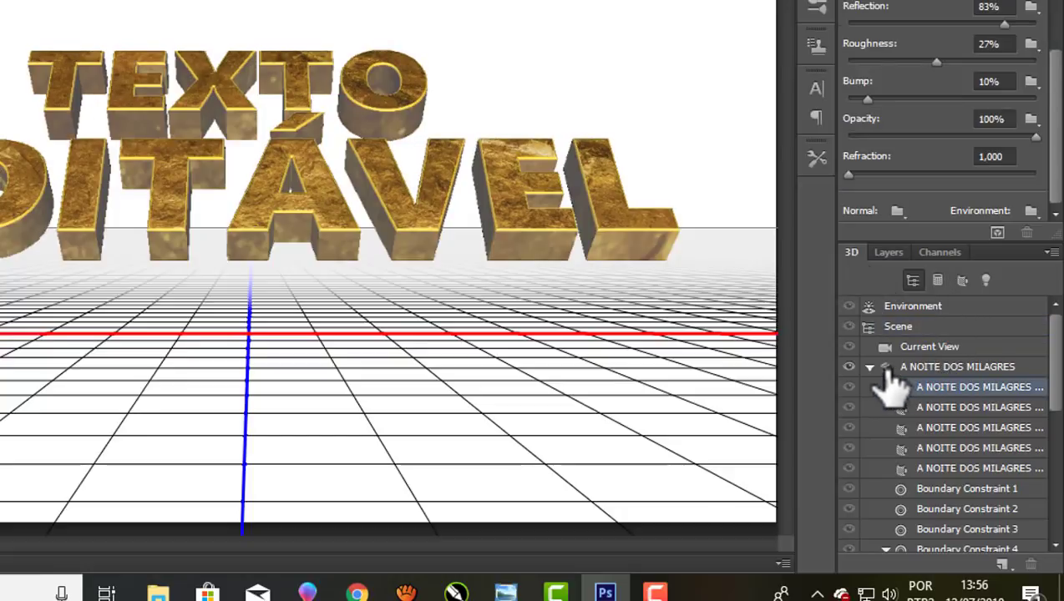
left_click(902, 367)
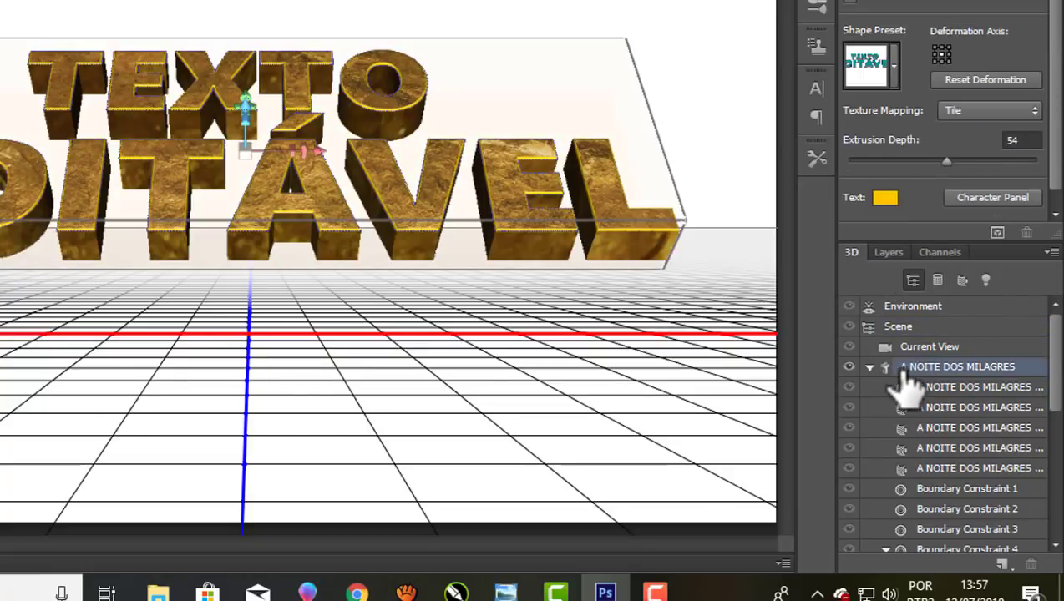
scroll(1053, 192, "down", 1)
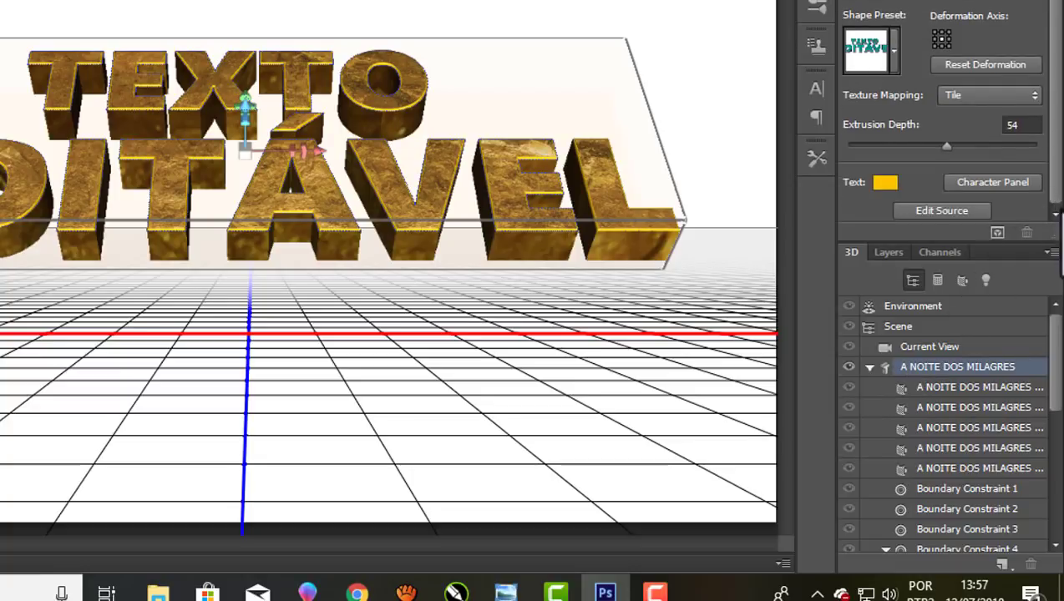
left_click(942, 212)
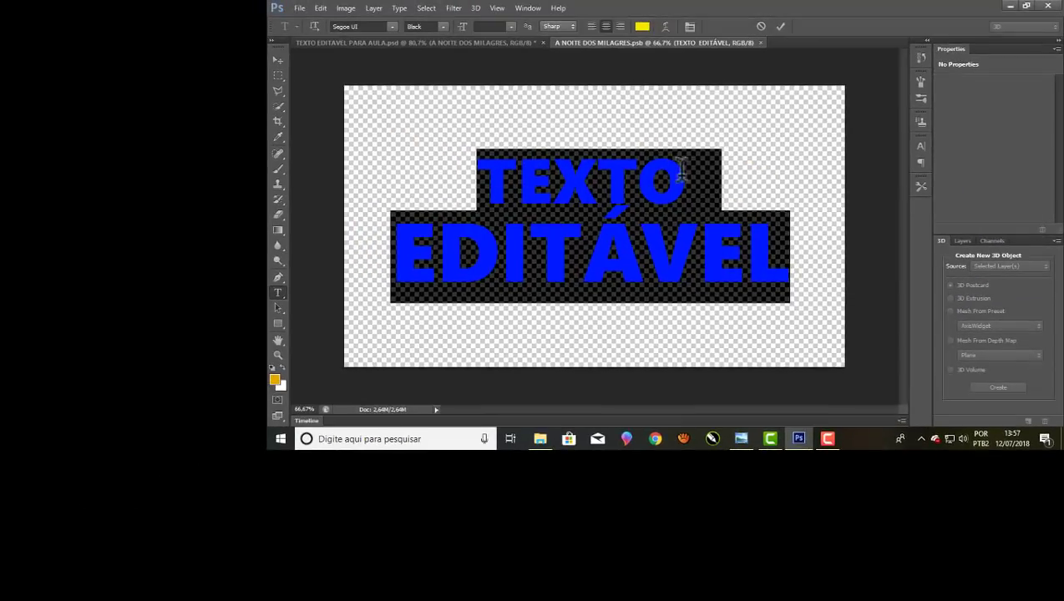
Replace TEXTO with 'A NOITE DOS' in the source text, correcting a typo
left_click(725, 192)
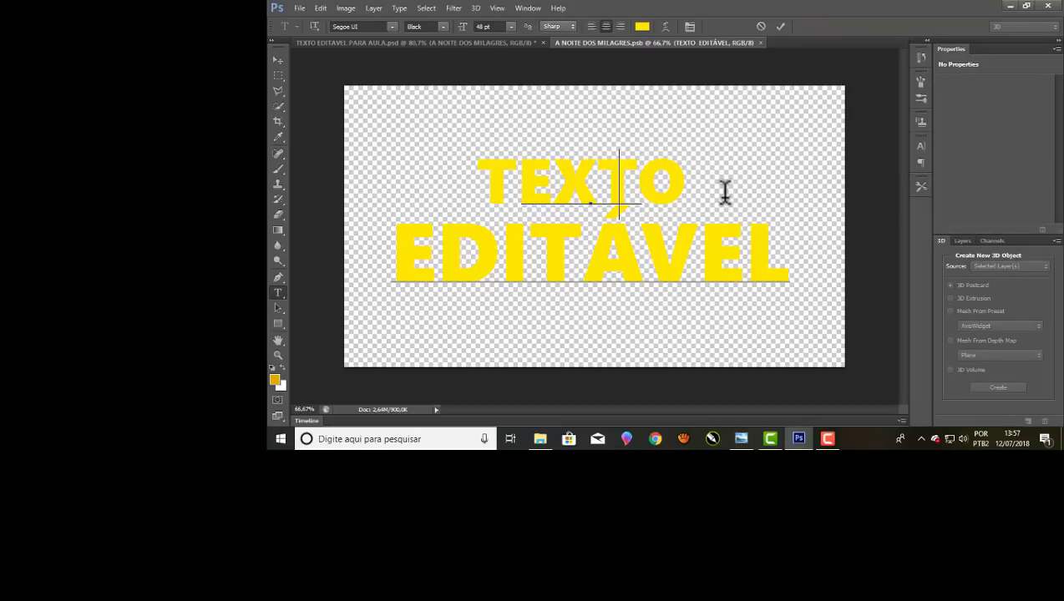
key("BackSpace")
key("BackSpace")
key("BackSpace")
key("BackSpace")
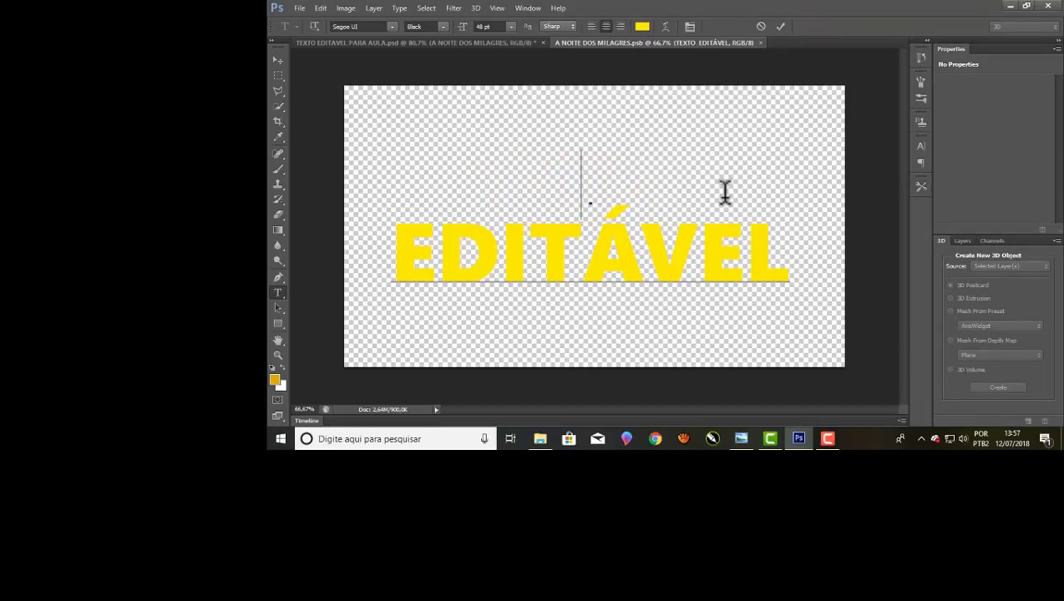
type("A")
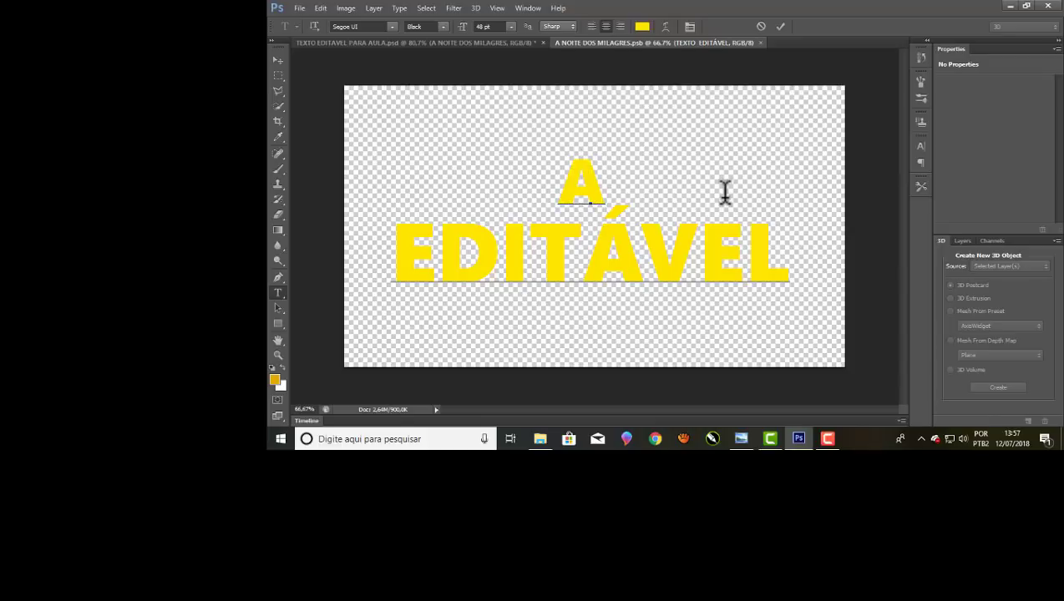
type(" NOI")
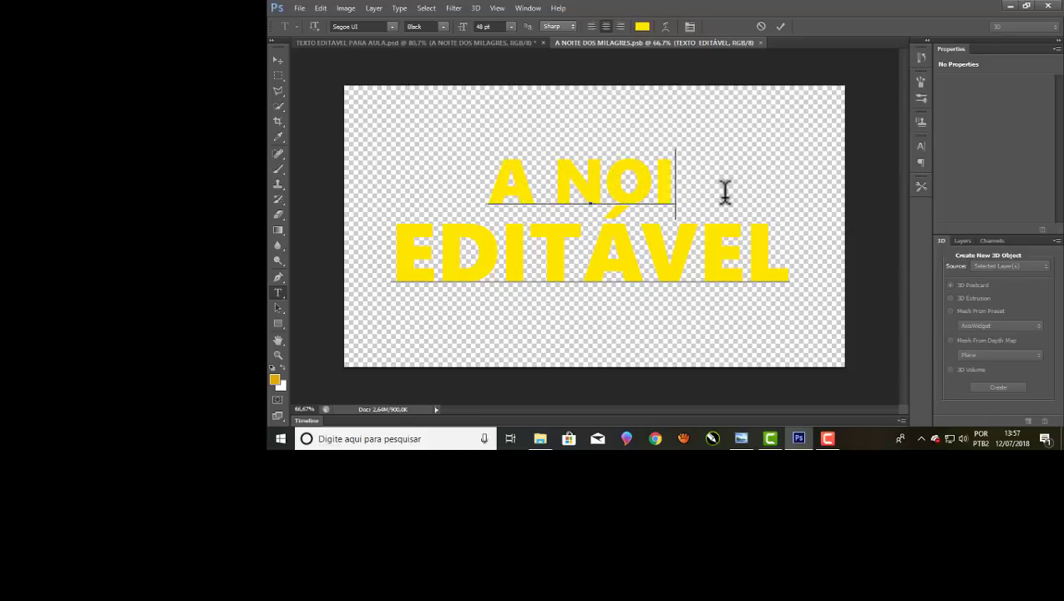
type("TE SOS")
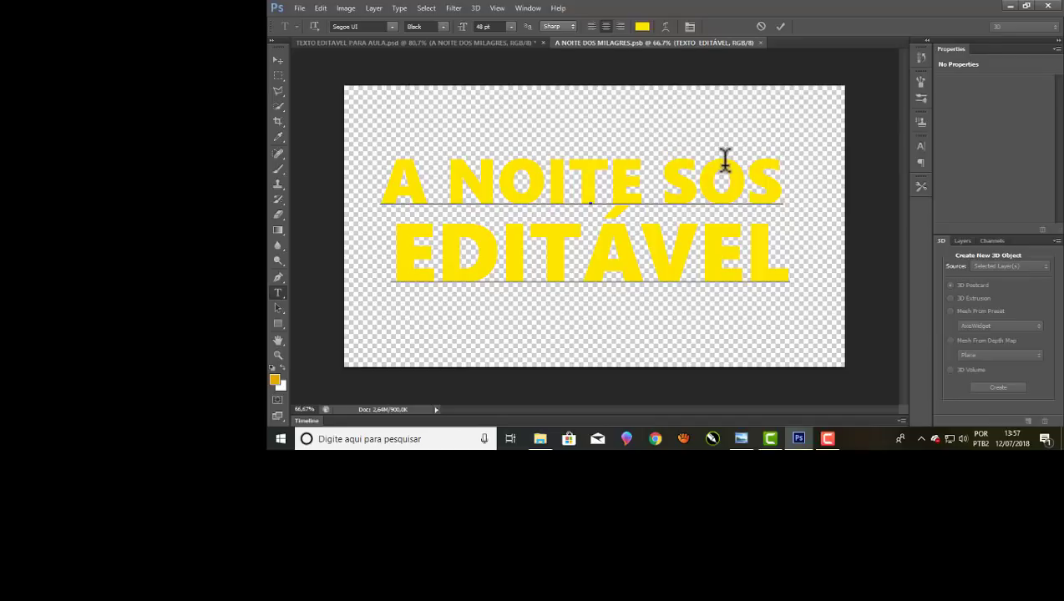
key("BackSpace")
key("BackSpace")
key("BackSpace")
key("BackSpace")
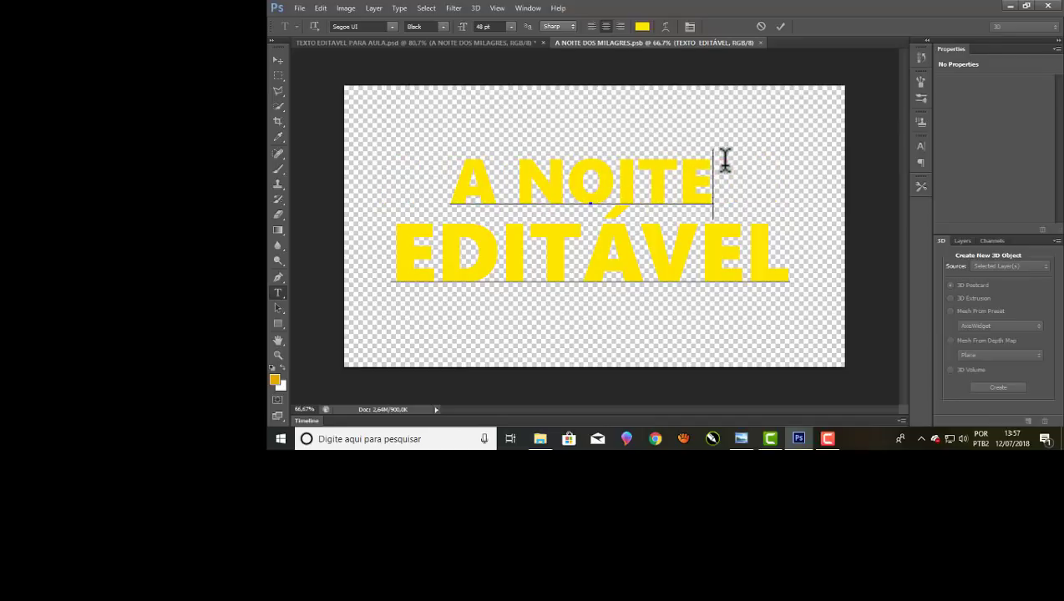
type(" DOS")
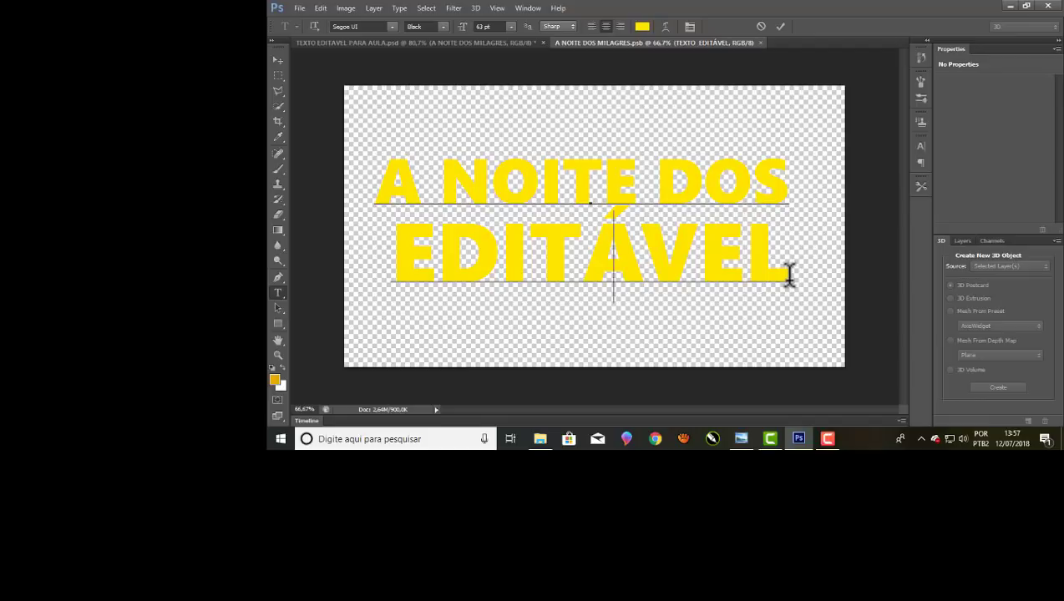
Replace the EDITÁVEL line with 'MILAGRES' on a second line and select it
key("shift+Down")
key("Delete")
type("M")
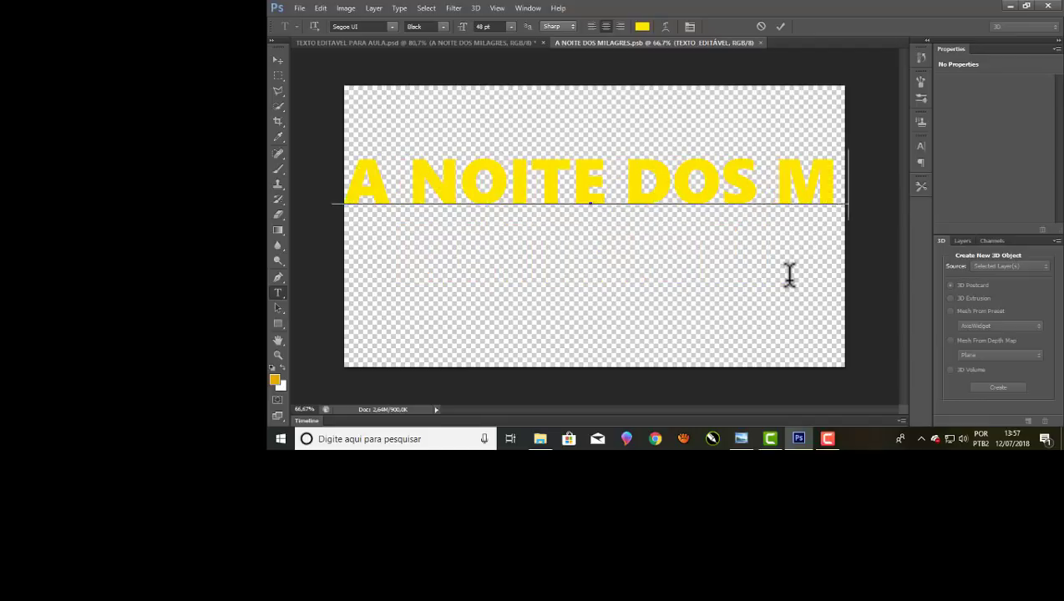
type("I")
key("BackSpace")
key("BackSpace")
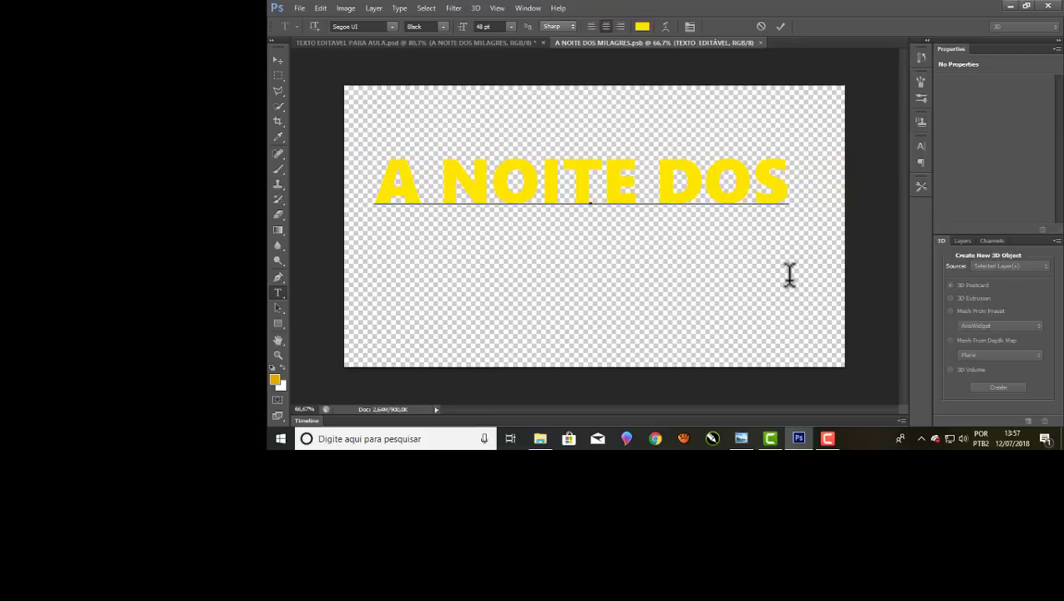
key("Return")
type("MILAG")
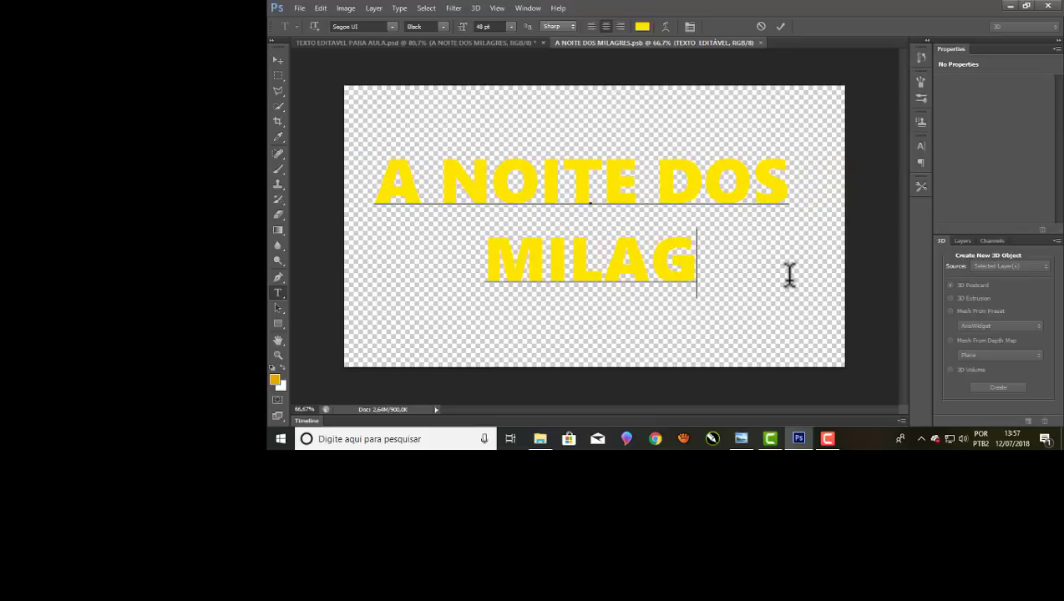
type("RES")
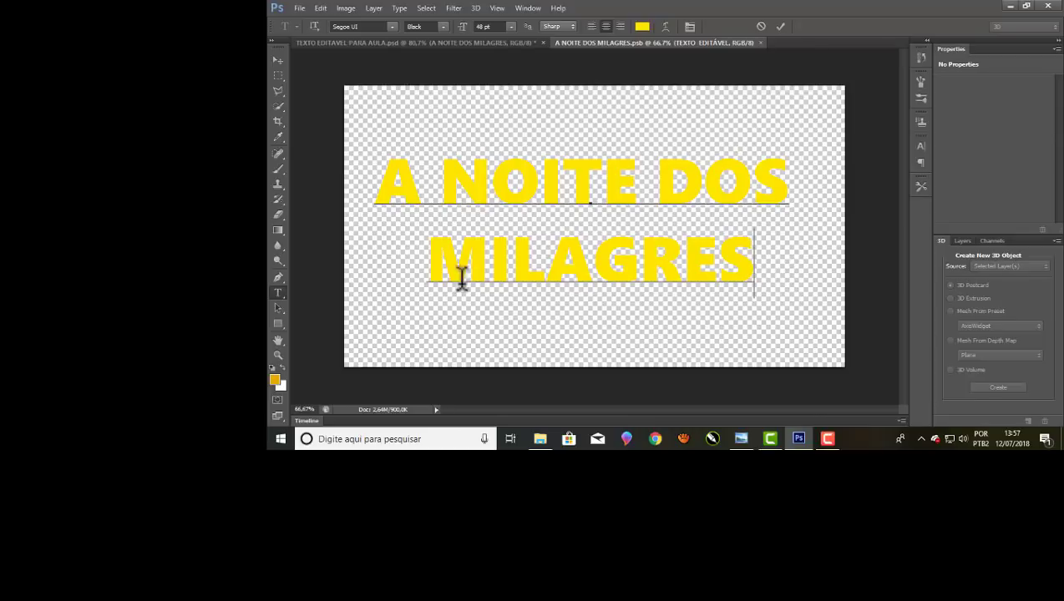
left_click_drag(435, 252, 778, 280)
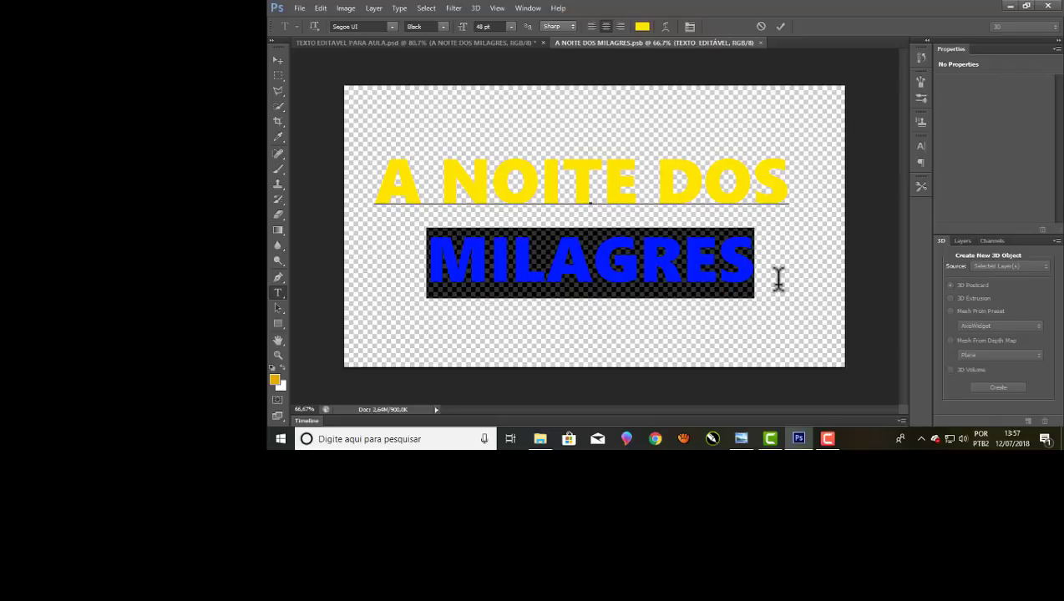
Enlarge MILAGRES to 71 pt
left_click(485, 26)
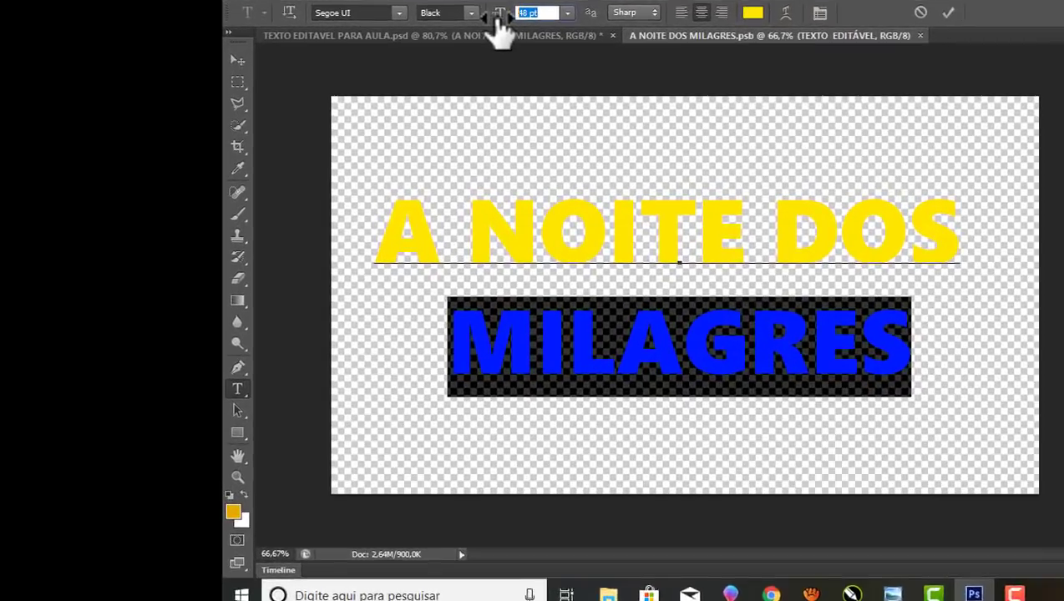
key("shift")
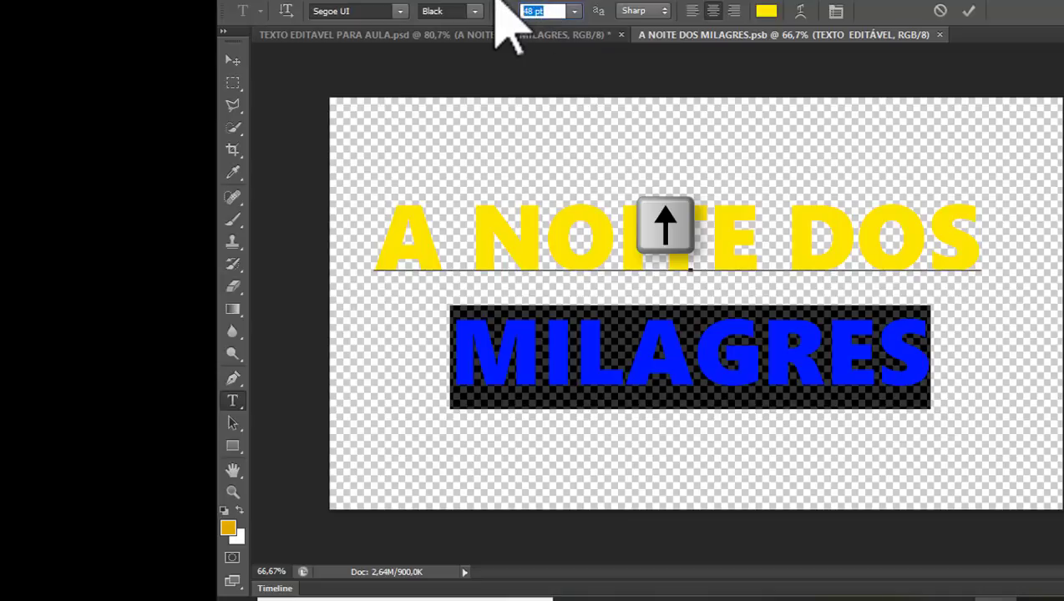
key("Up")
key("Up")
key("Up")
key("Up")
key("Up")
key("Up")
key("Up")
key("Up")
key("Up")
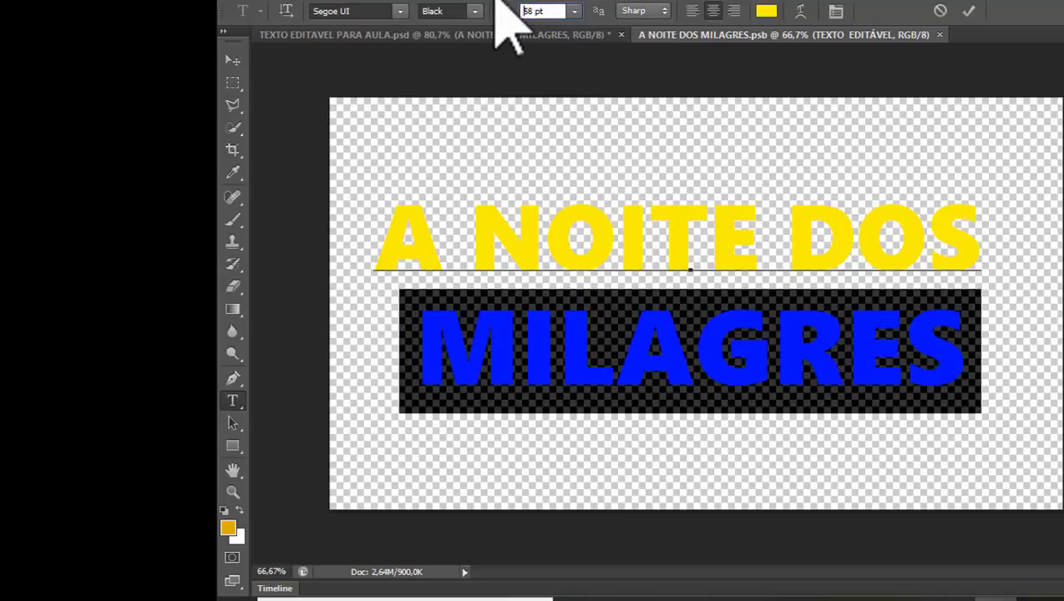
key("Up")
key("Up")
key("Up")
key("Up")
key("Up")
key("Up")
key("Up")
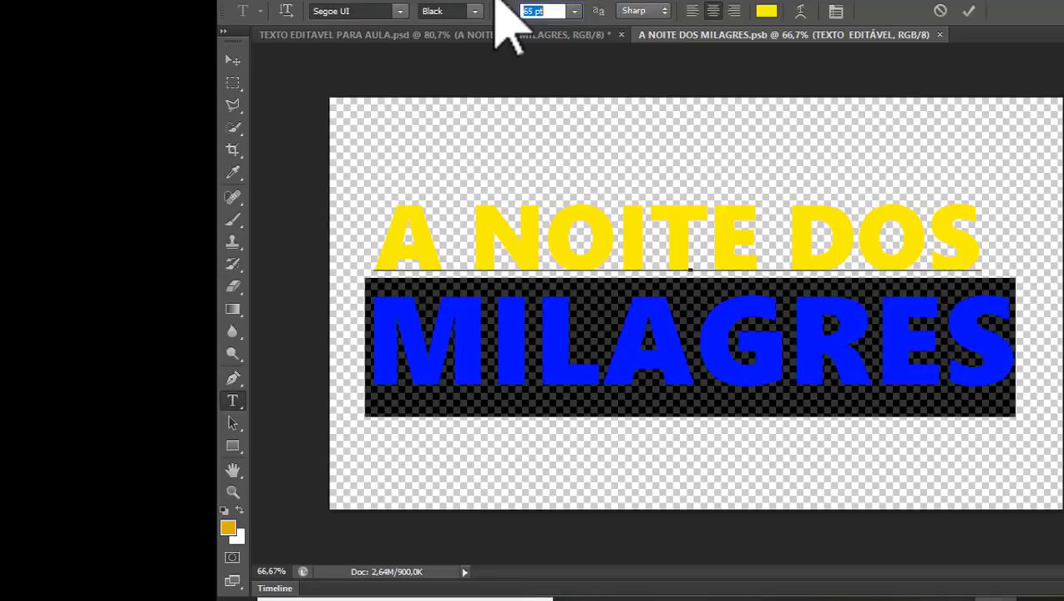
key("Up")
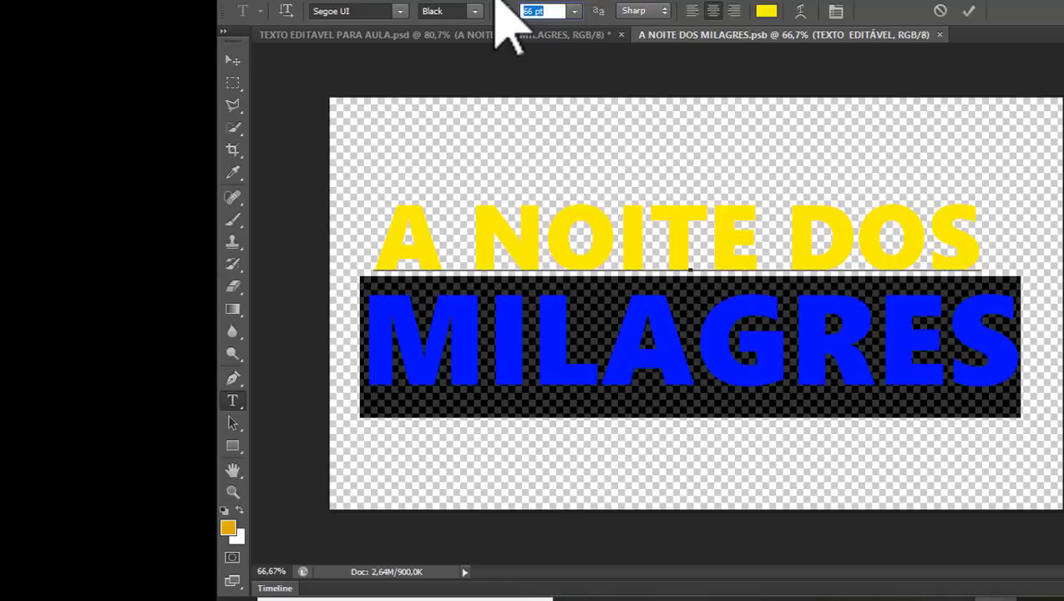
key("Up")
key("Up")
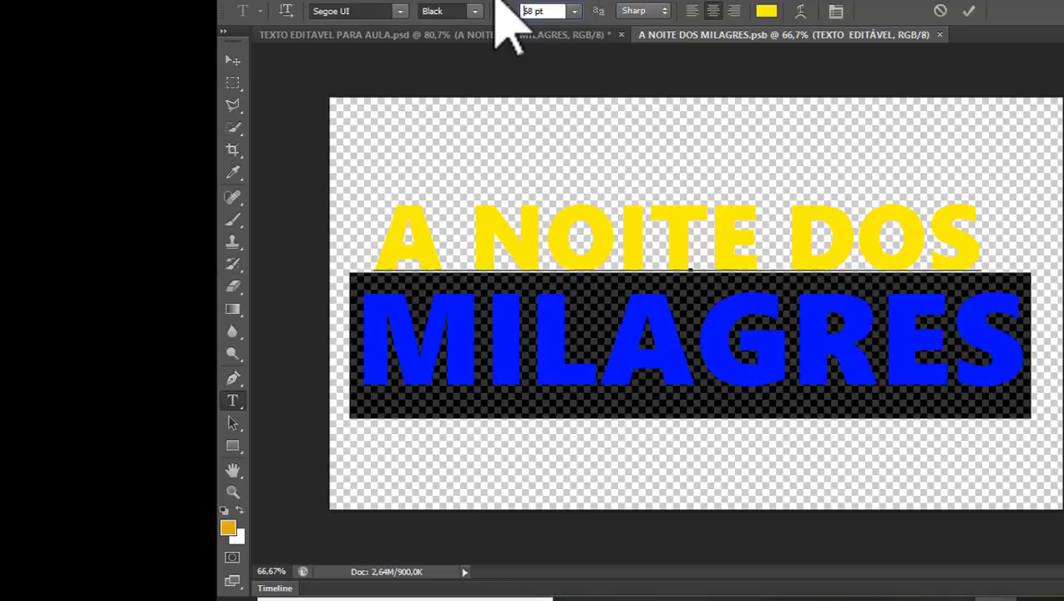
key("Up")
key("Up")
key("Up")
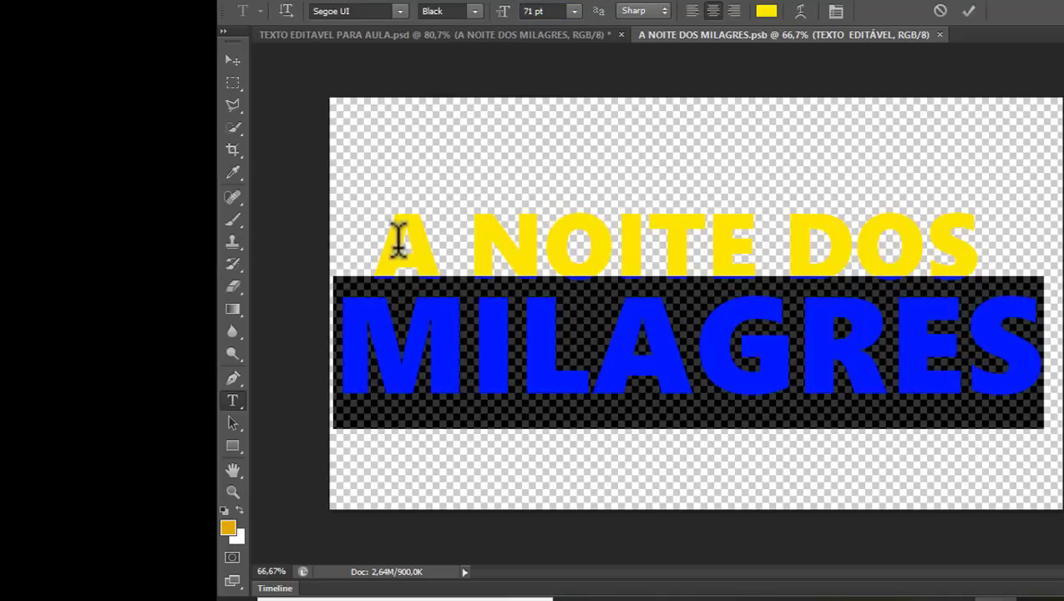
Set A NOITE DOS to 54 pt and remove its trailing space to re-centre it
left_click_drag(378, 238, 978, 255)
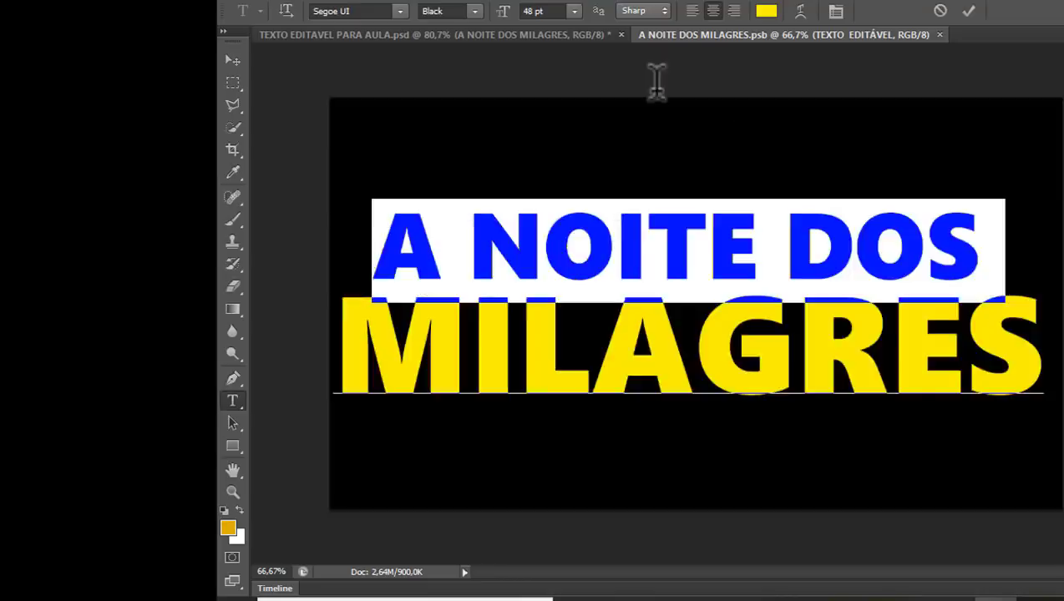
left_click(534, 11)
key("Up")
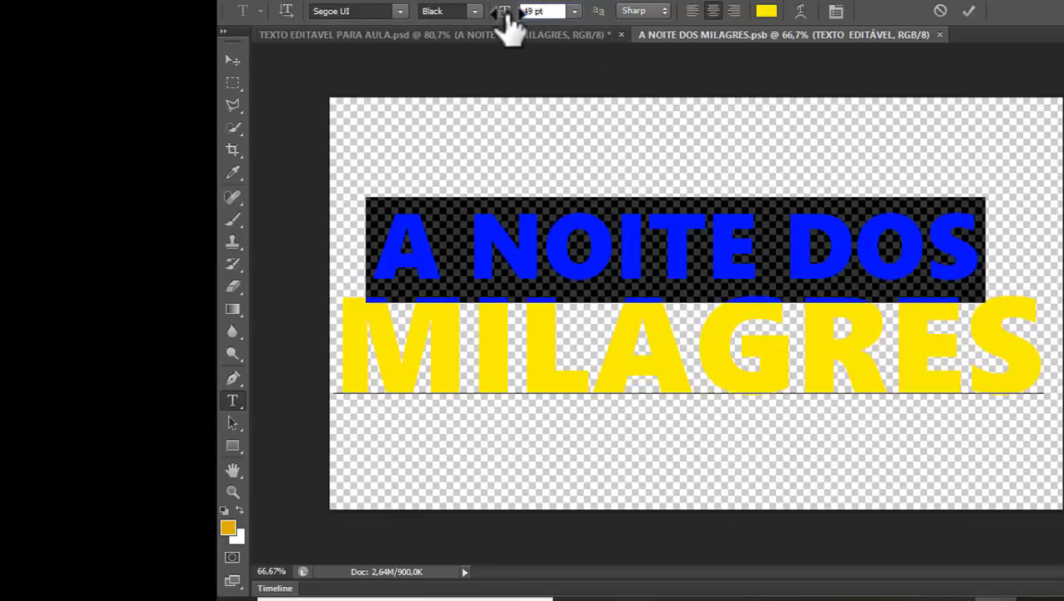
key("Up")
key("Up")
key("Up")
key("Up")
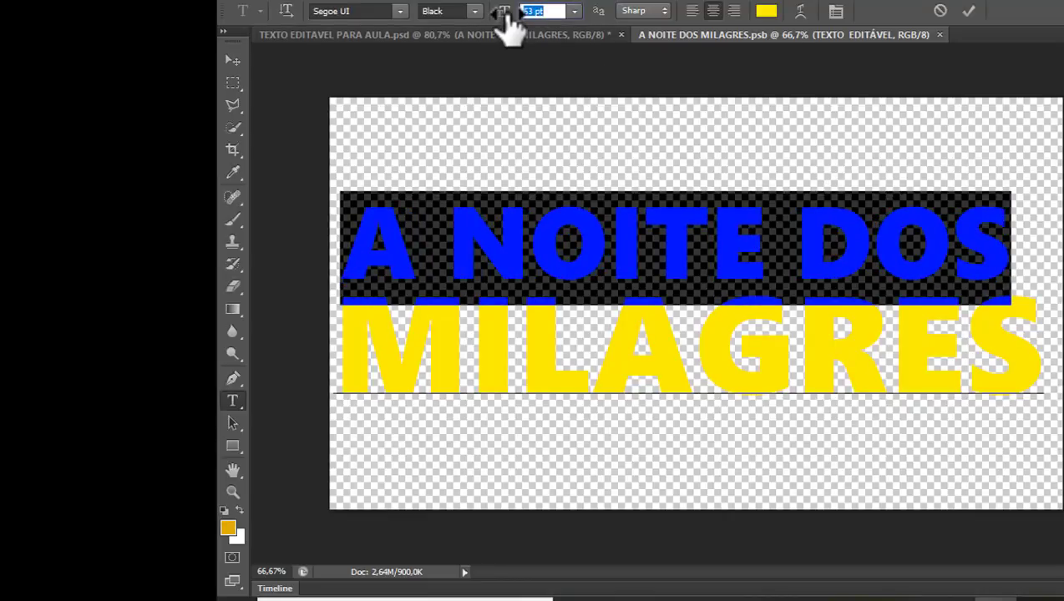
key("Up")
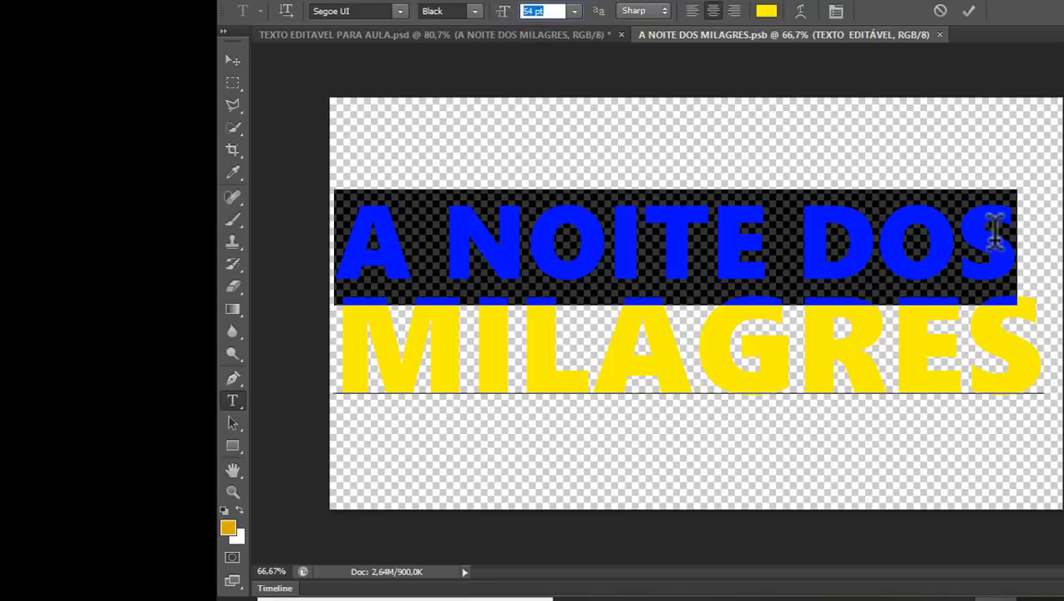
left_click(1026, 252)
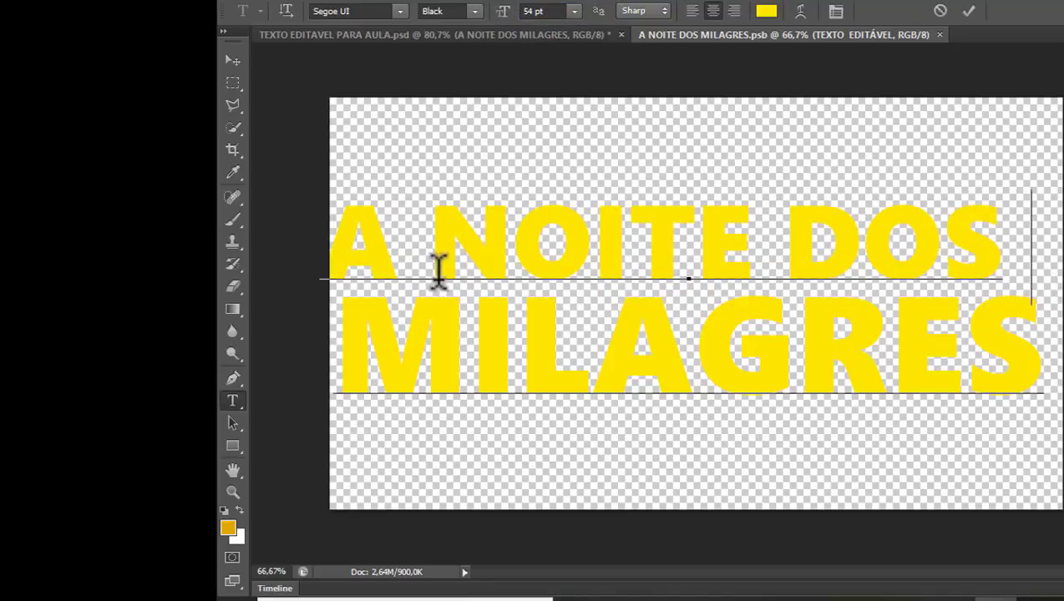
key("ctrl+z")
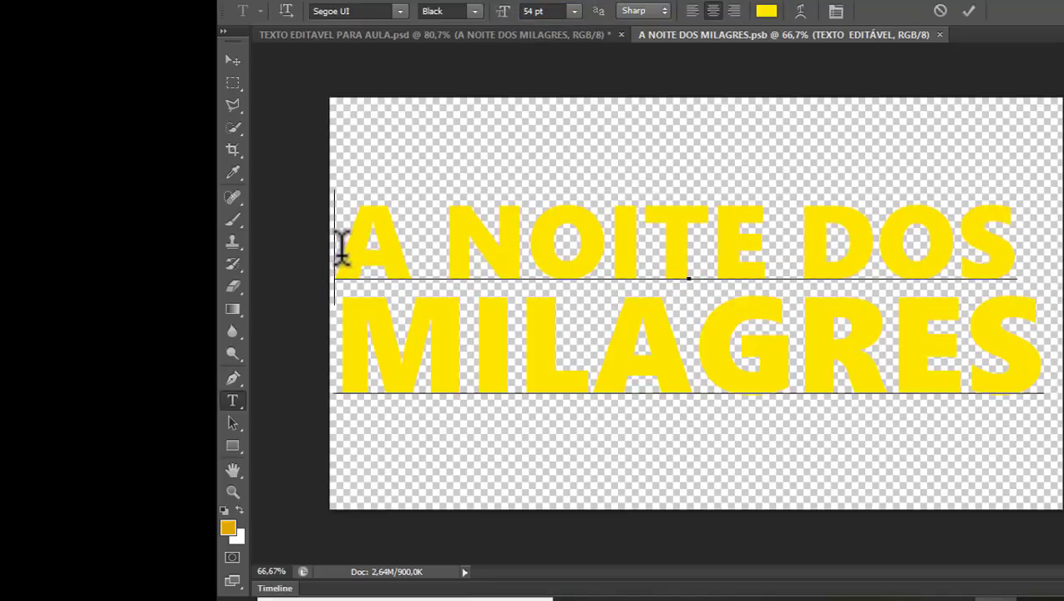
key("ctrl+z")
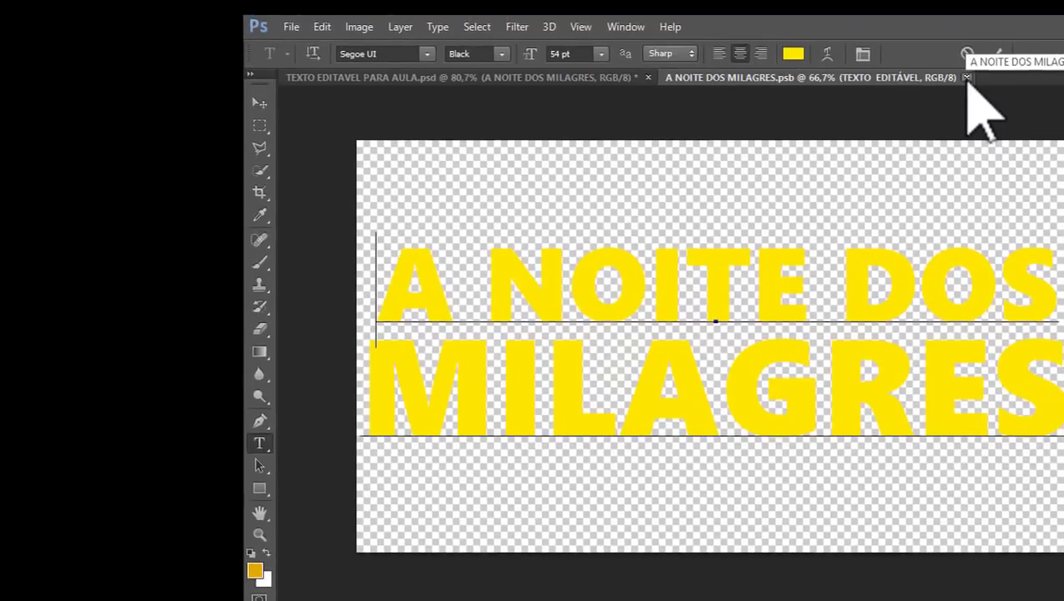
Commit the text edits, then close the source document and save the changes
left_click(998, 56)
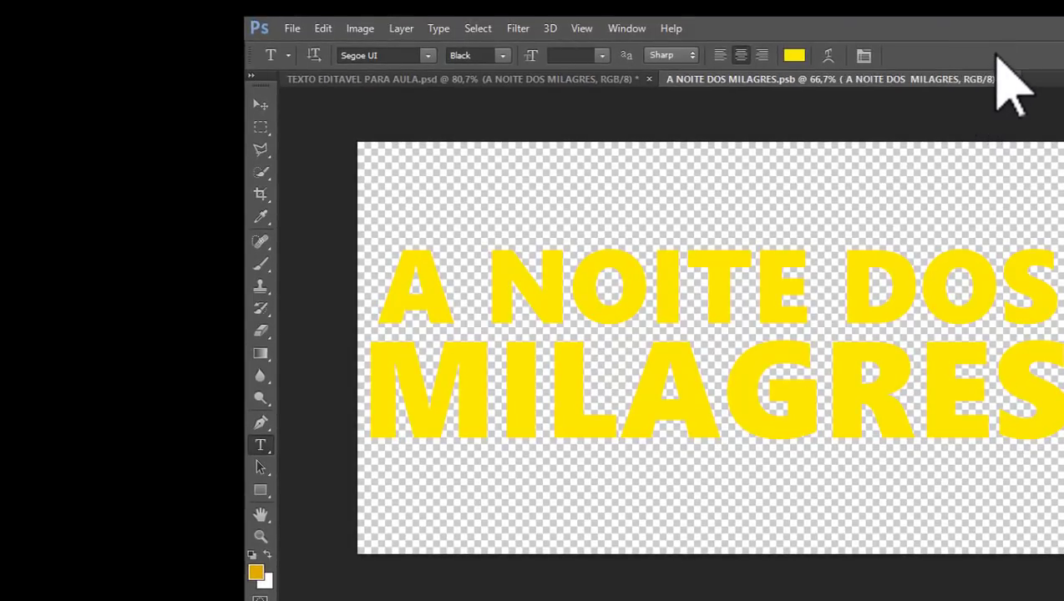
left_click(1013, 79)
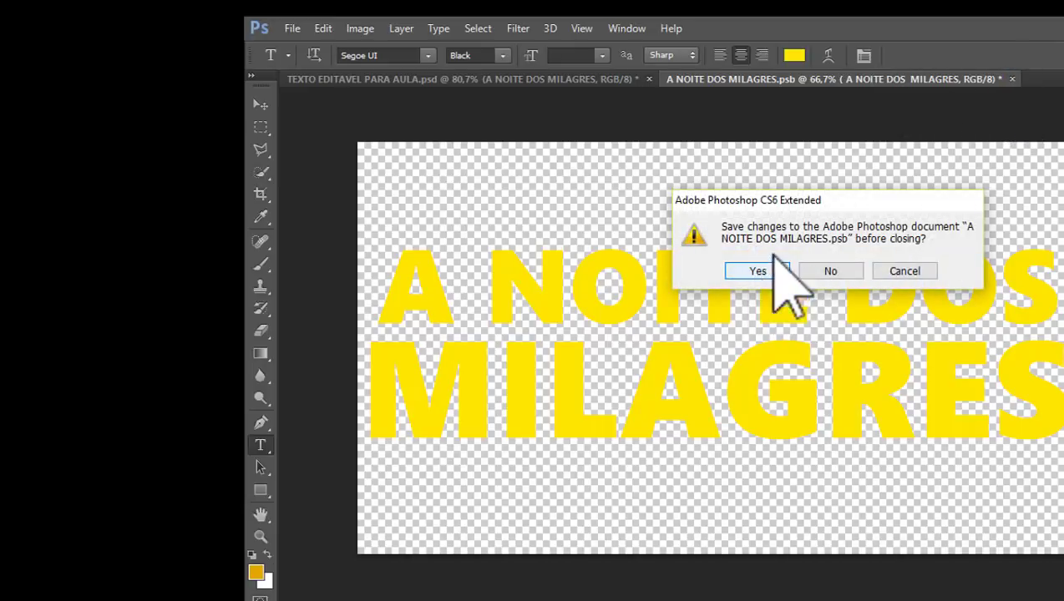
left_click(758, 271)
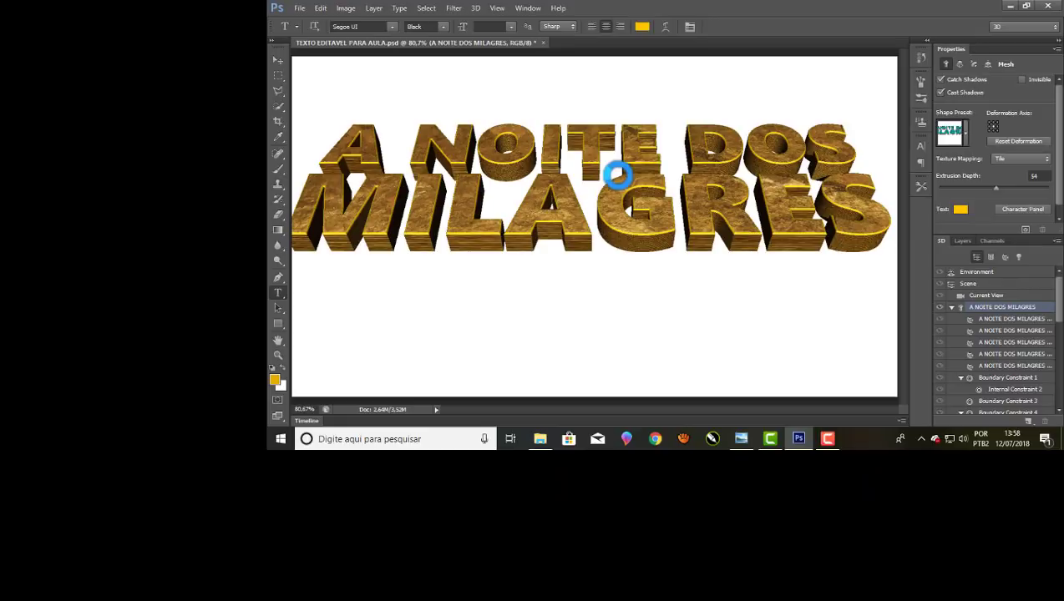
scroll(563, 266, "down", 1)
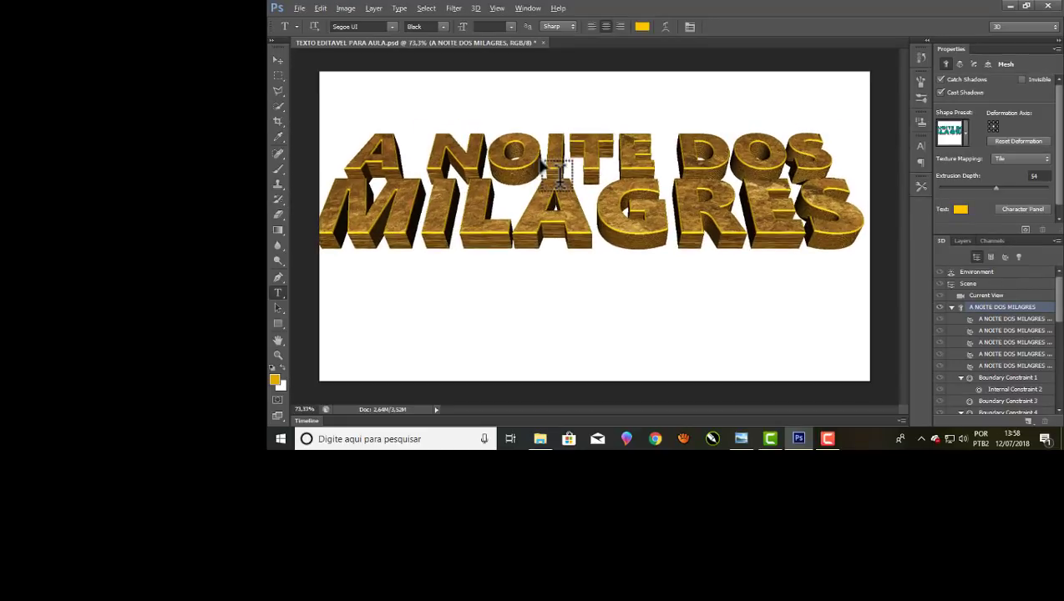
scroll(558, 171, "down", 1)
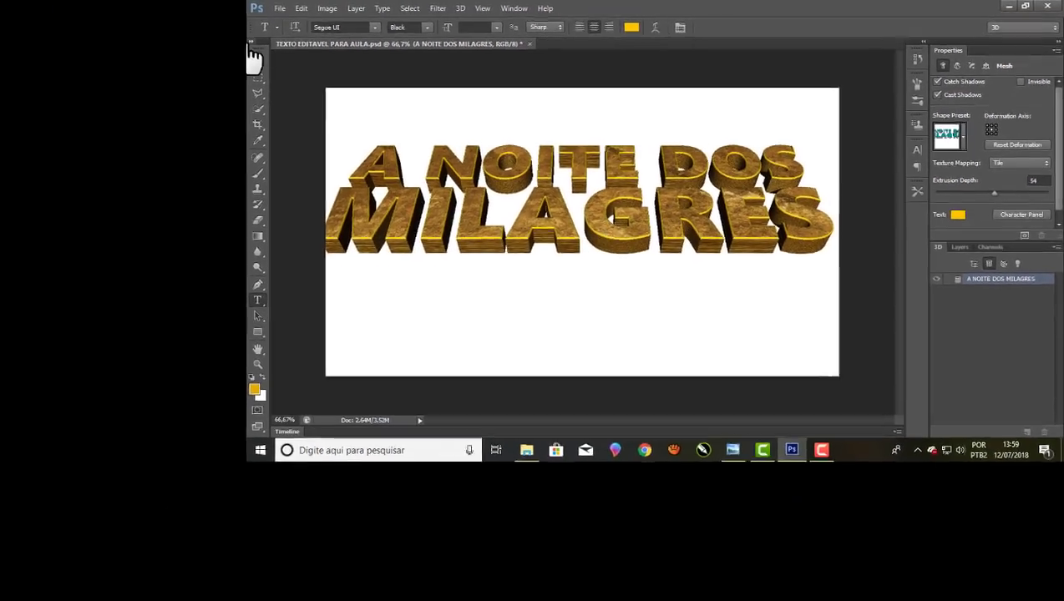
Pull the 3D title forward along Z, tilt it slightly, and re-centre it along X
left_click(278, 60)
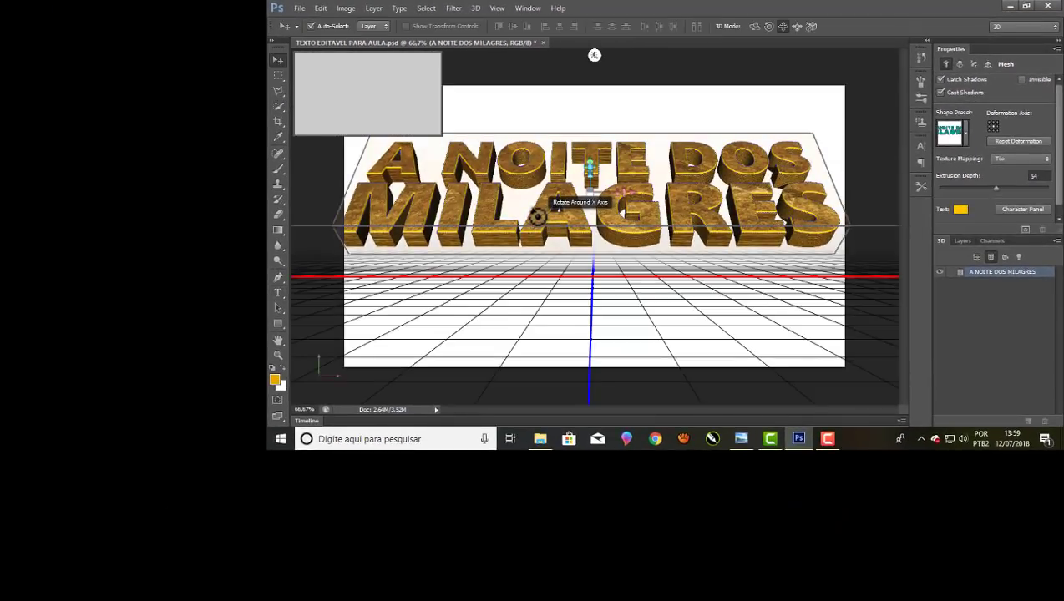
left_click(539, 219)
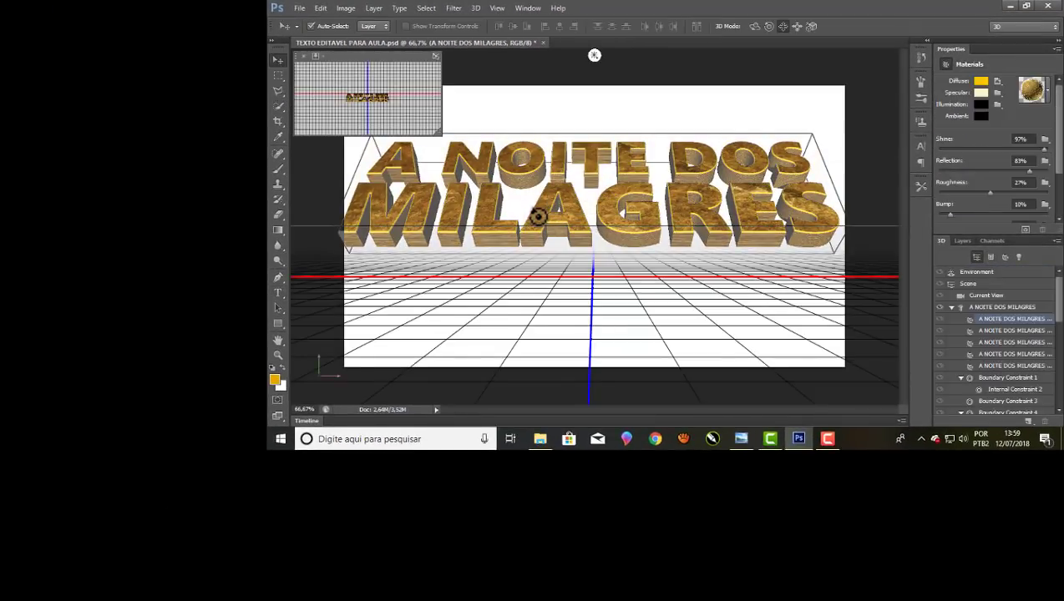
left_click(612, 203)
mouse_move(608, 199)
left_mouse_down()
mouse_move(626, 272)
mouse_move(651, 167)
left_mouse_up()
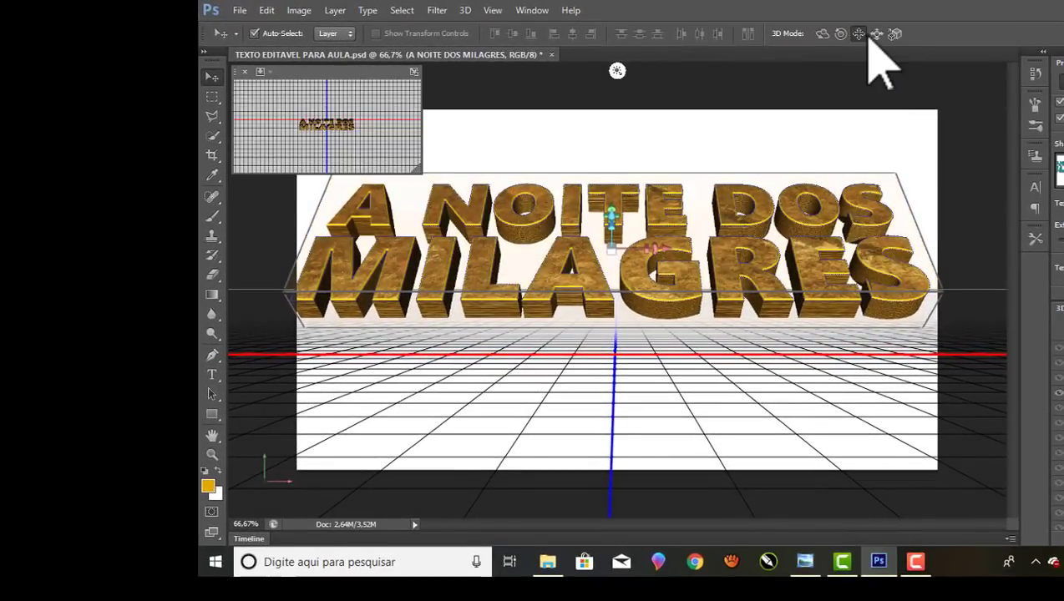
left_click_drag(642, 291, 656, 298)
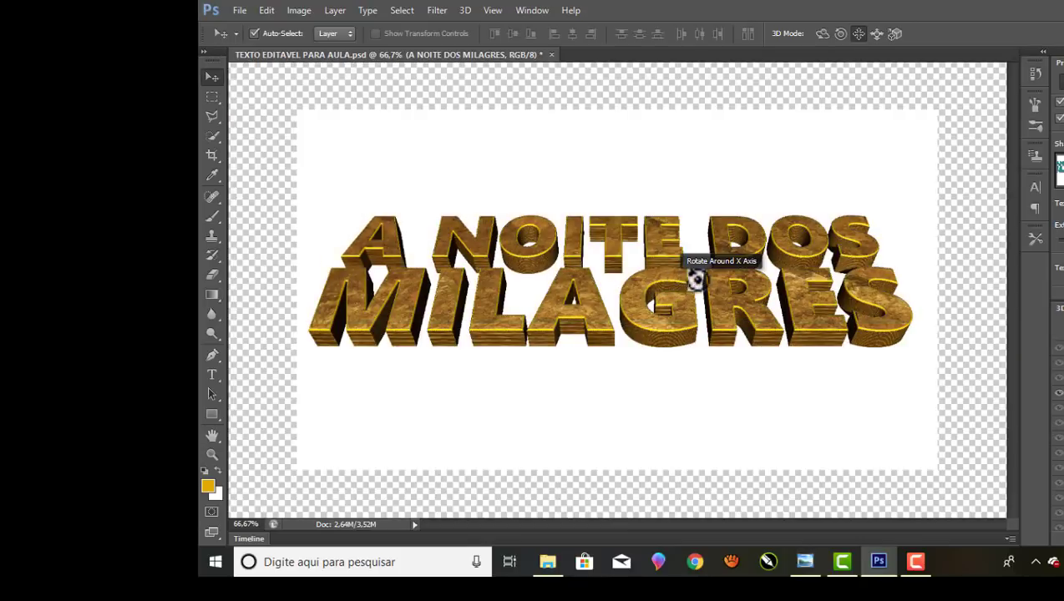
left_click_drag(696, 278, 735, 281)
mouse_move(660, 280)
left_mouse_down()
mouse_move(687, 278)
mouse_move(660, 280)
left_mouse_up()
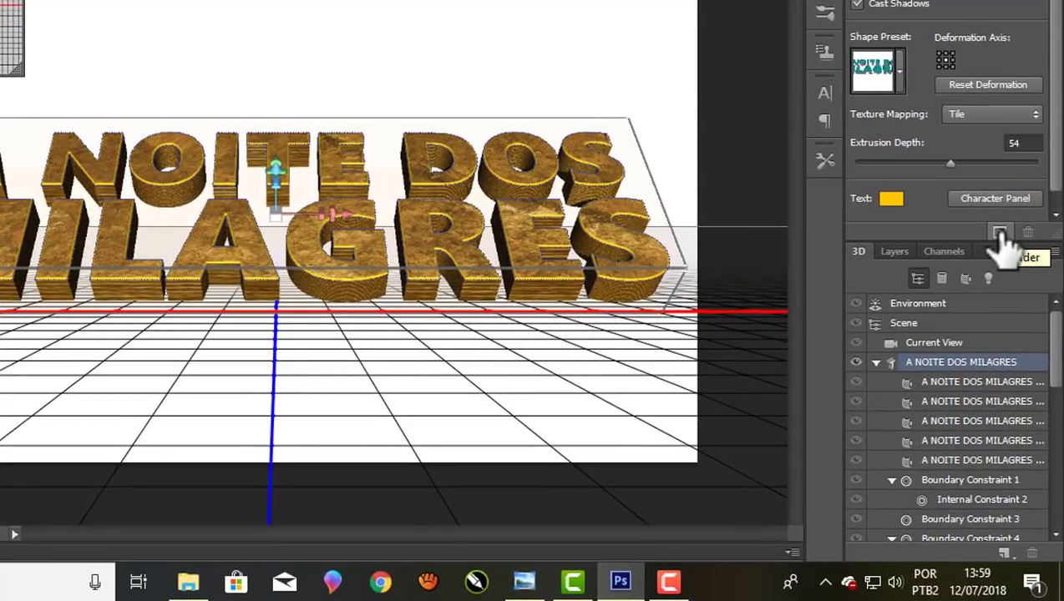
Cancel a started 3D render, then delete the Background layer and Layer 1
left_click(1000, 233)
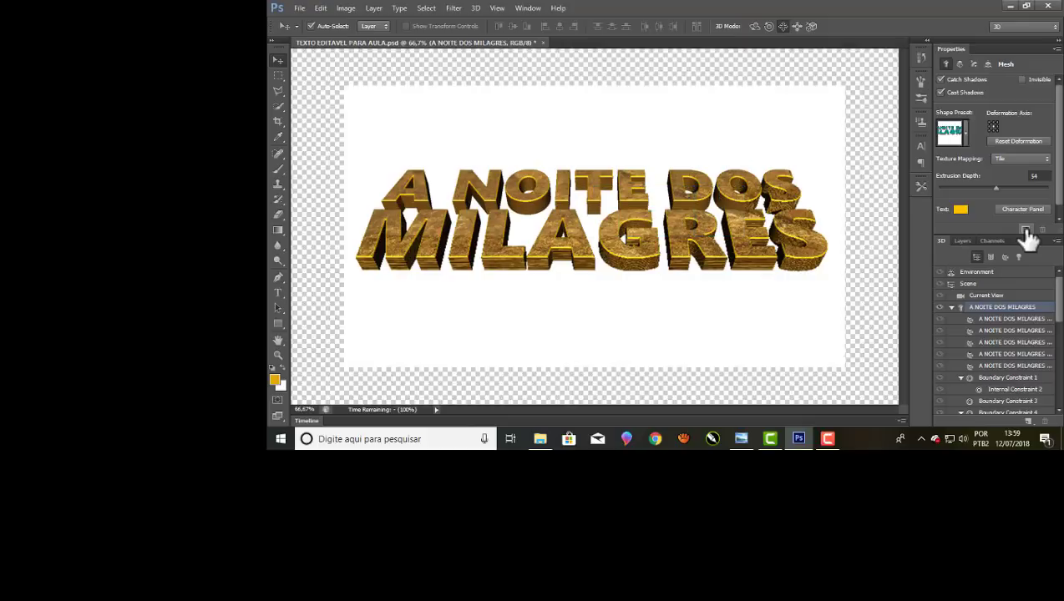
left_click(1027, 231)
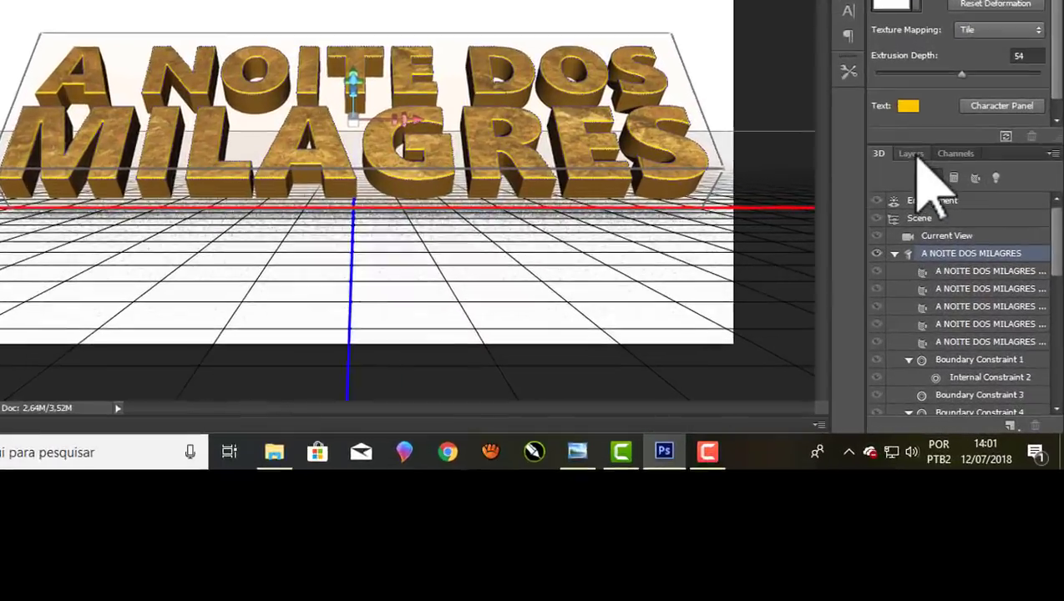
left_click(963, 241)
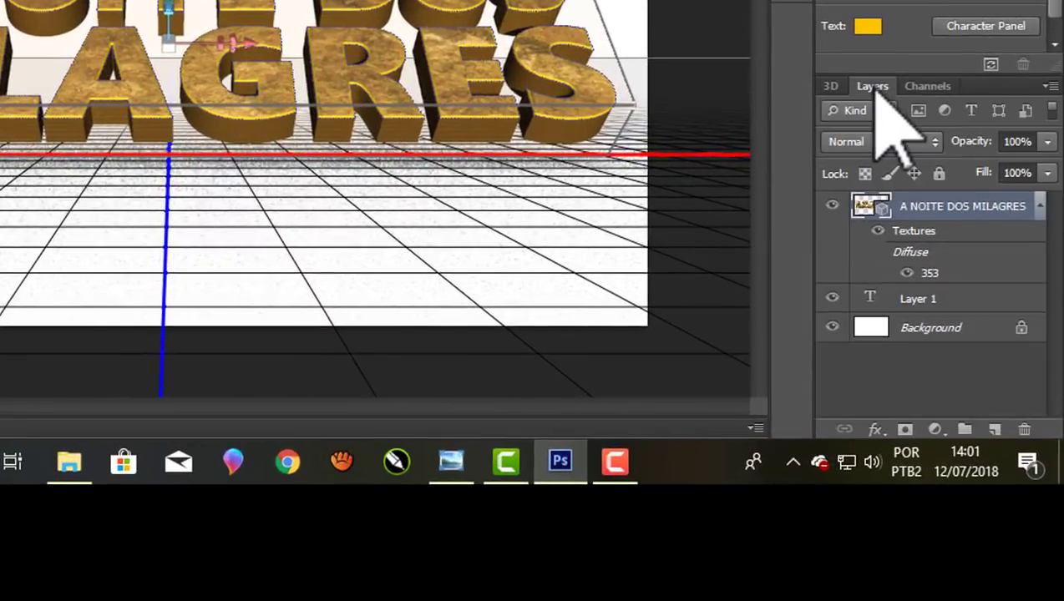
left_click(919, 333)
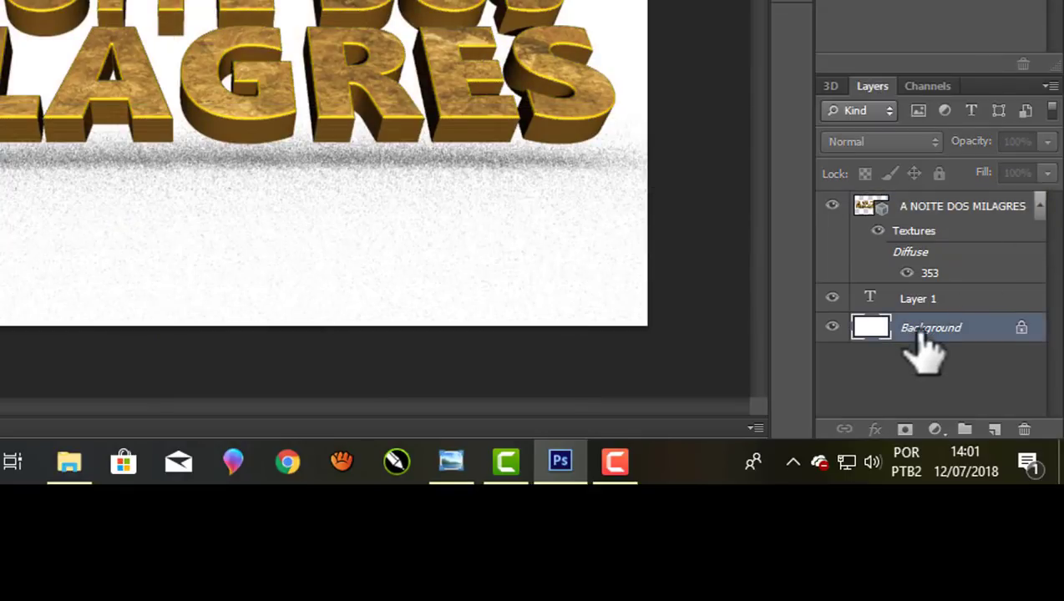
left_click(1025, 429)
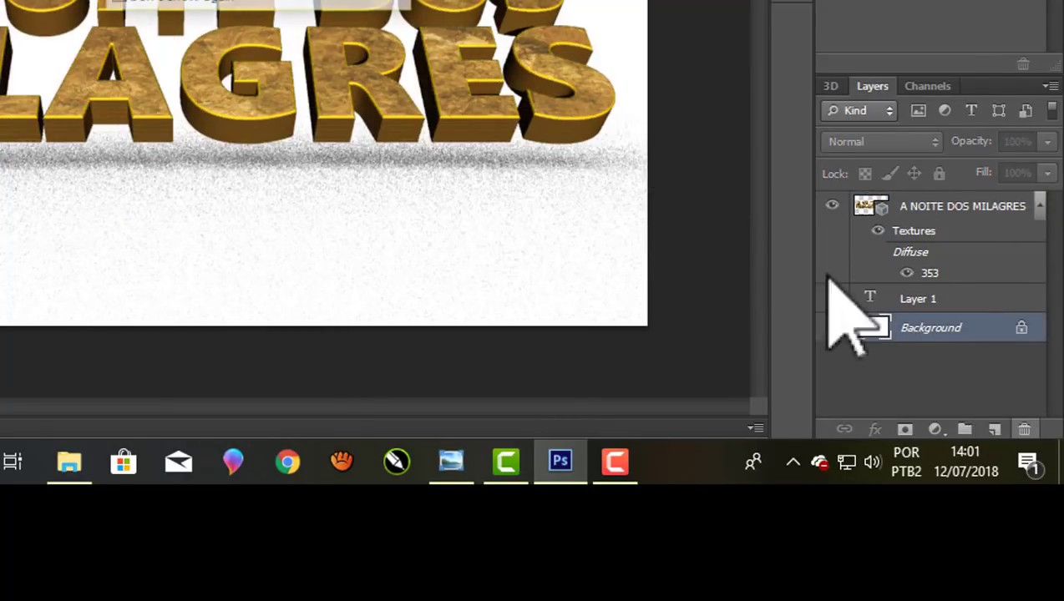
left_click(203, 4)
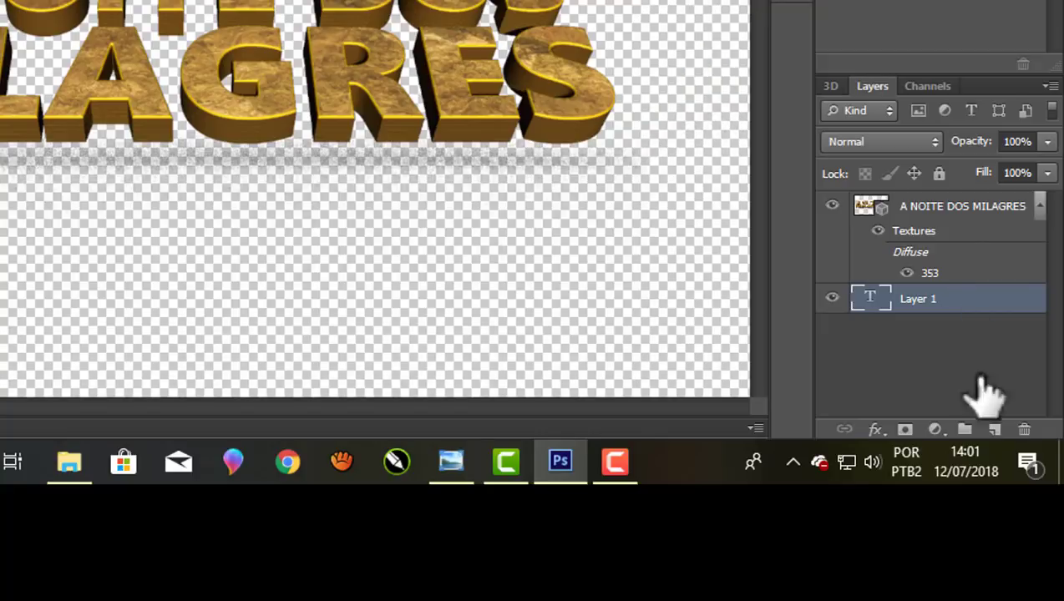
left_click(1024, 429)
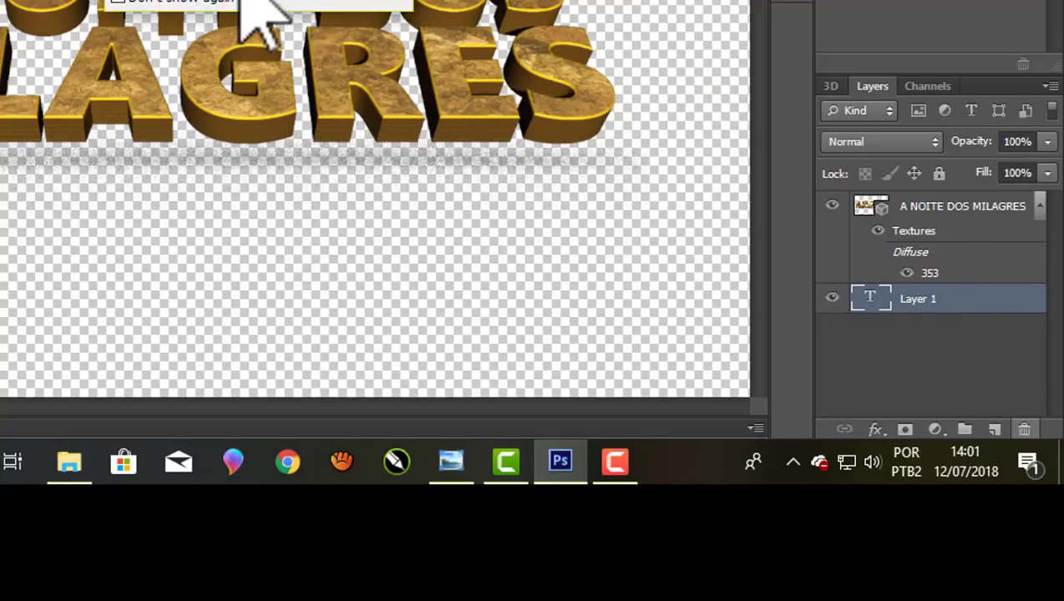
left_click(242, 4)
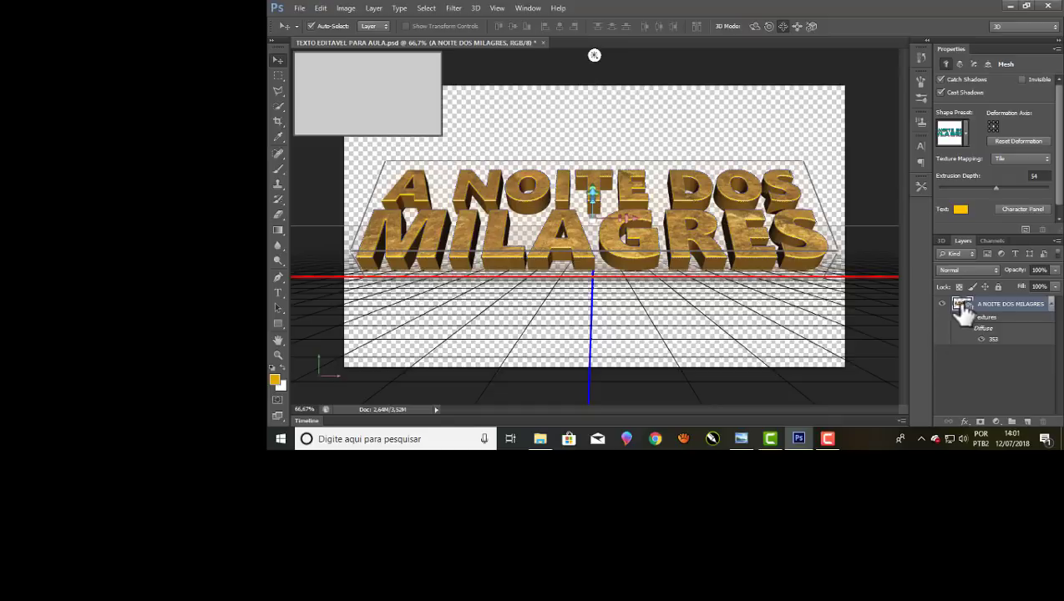
Rasterize the A NOITE DOS MILAGRES 3D layer via its right-click menu
right_click(973, 310)
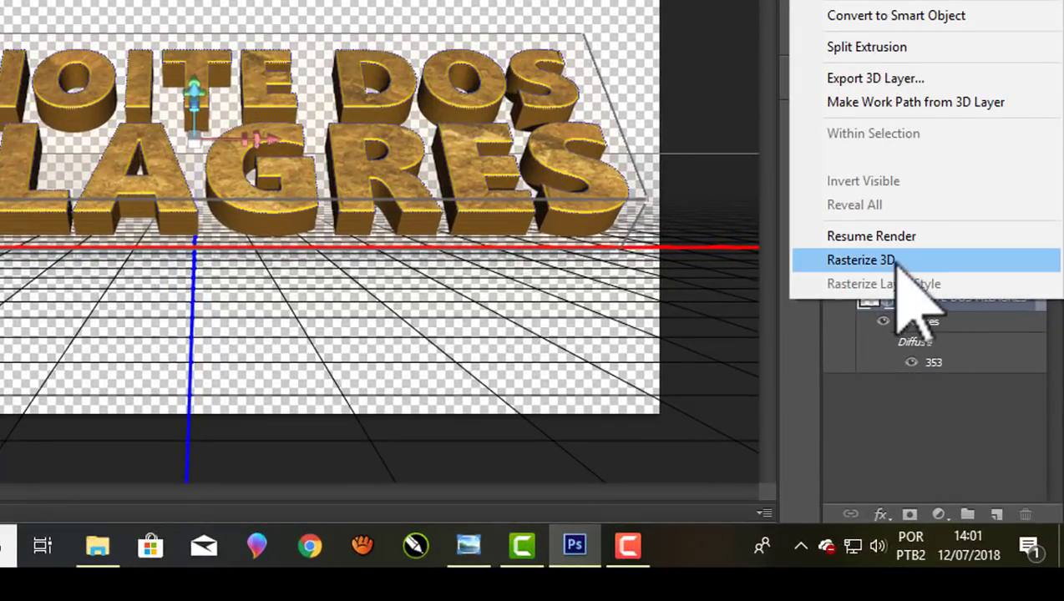
left_click(895, 260)
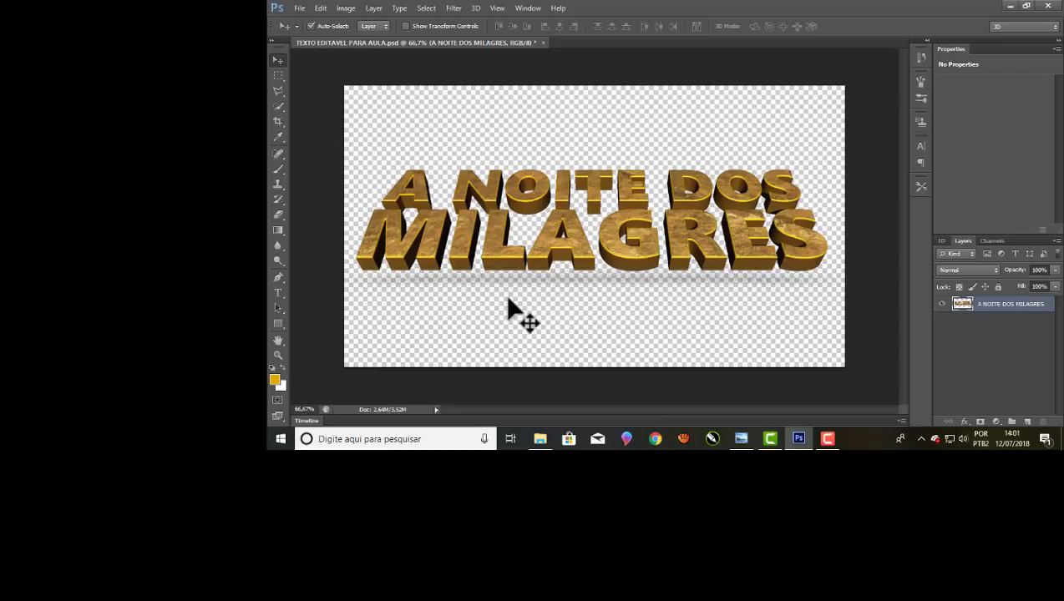
left_click(346, 8)
mouse_move(363, 38)
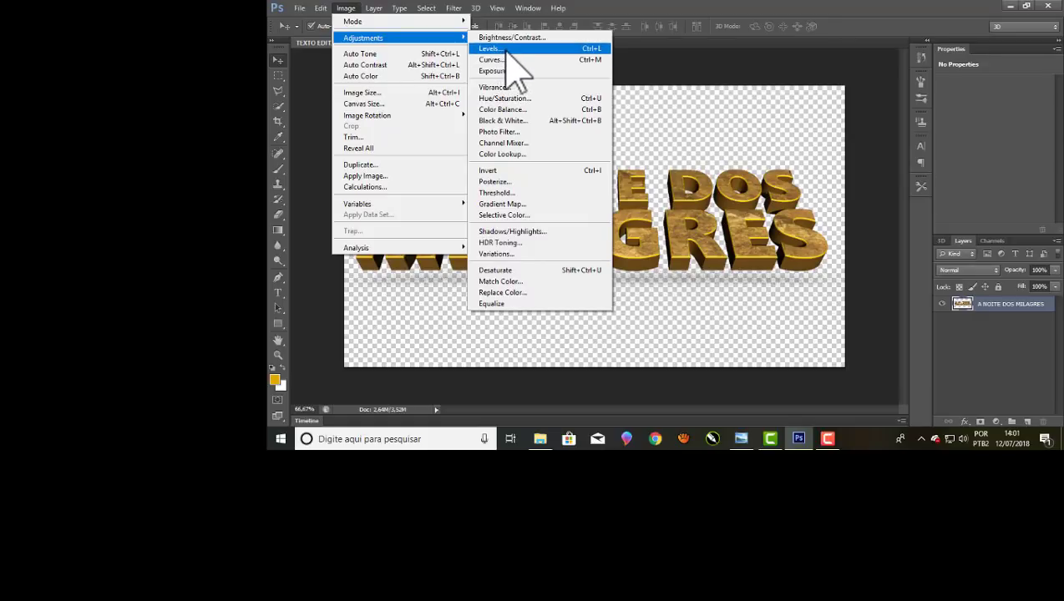
Apply Levels with input values 52, 1.00 and 245 to the gold title
left_click(511, 52)
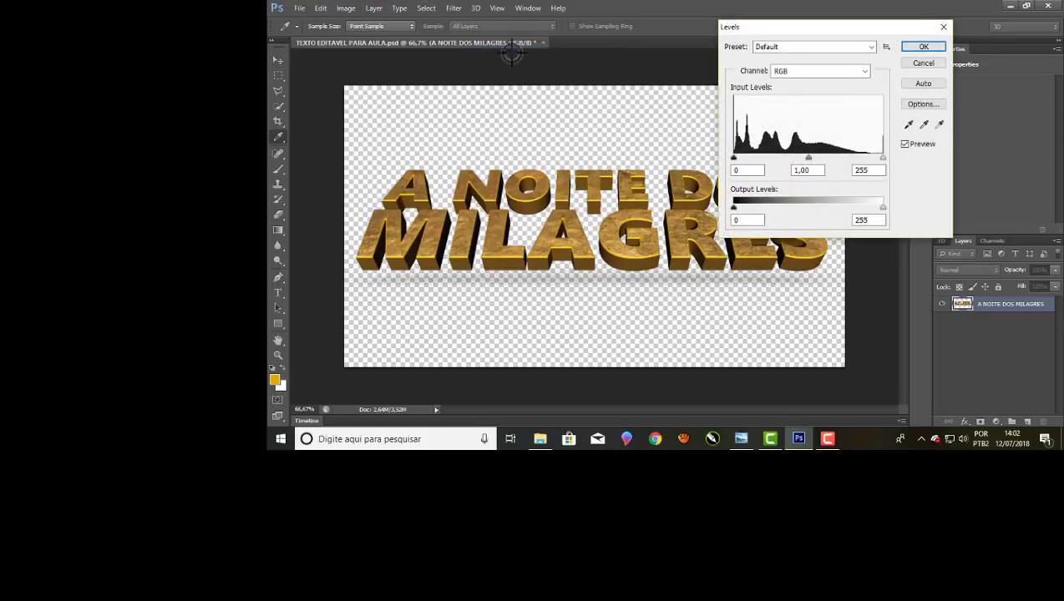
left_click_drag(733, 158, 762, 157)
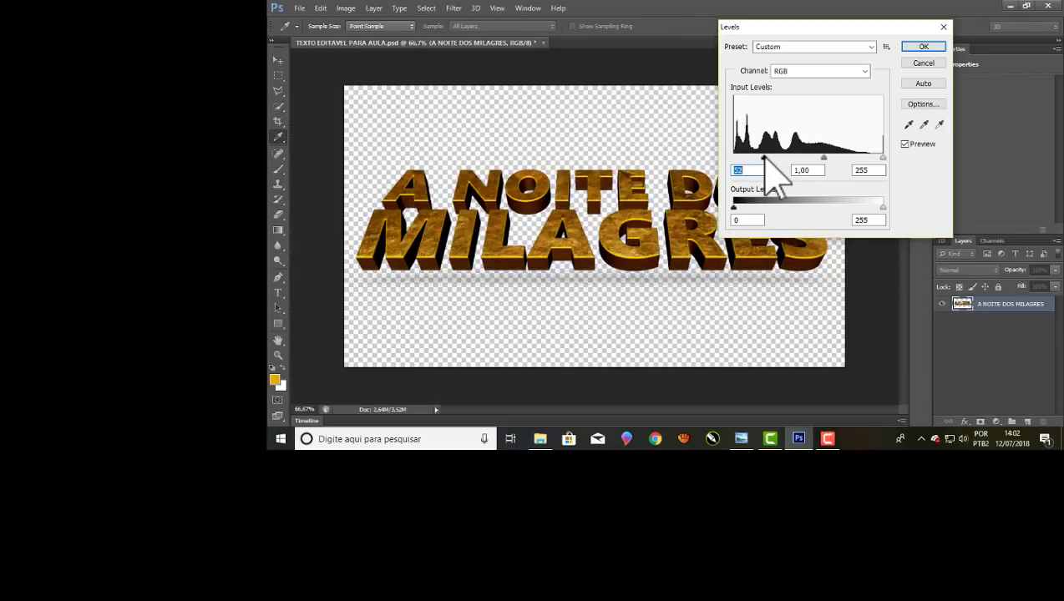
mouse_move(741, 26)
left_mouse_down()
mouse_move(951, 68)
mouse_move(815, 32)
left_mouse_up()
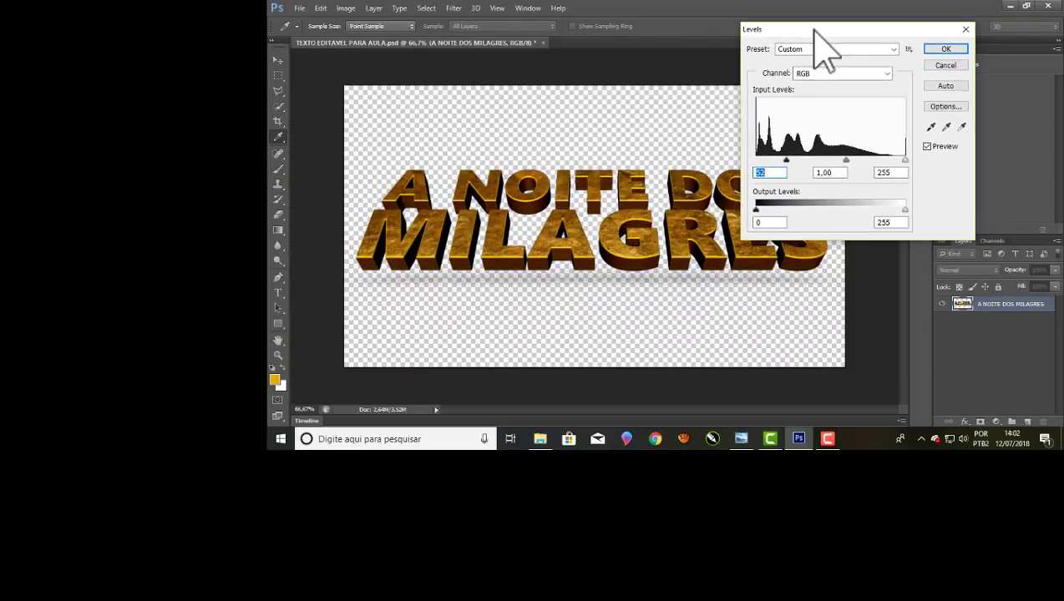
left_click_drag(905, 160, 894, 161)
left_click(901, 160)
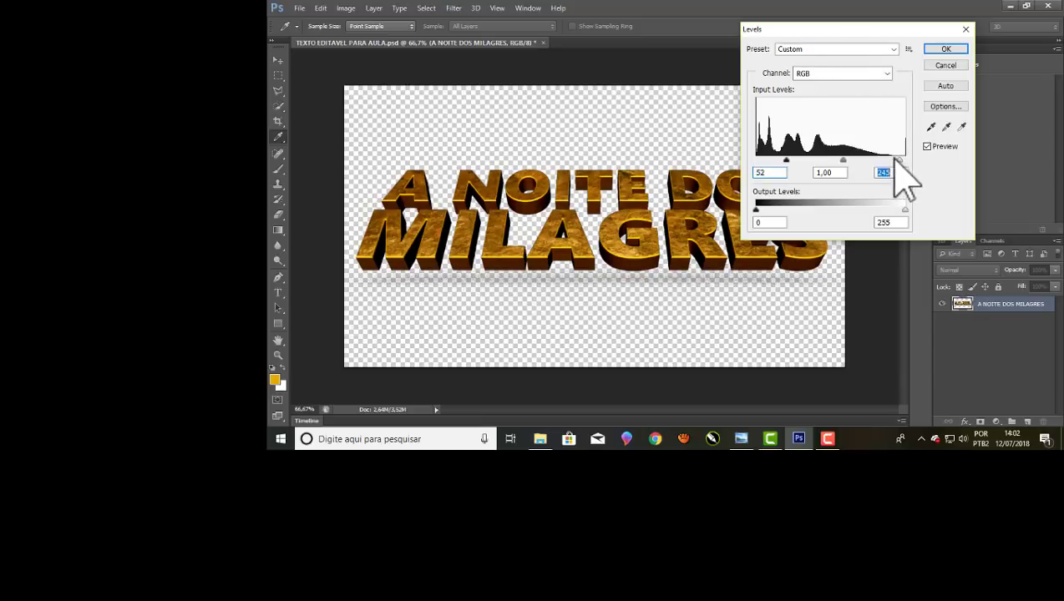
left_click_drag(842, 161, 841, 161)
left_click(946, 50)
key("v")
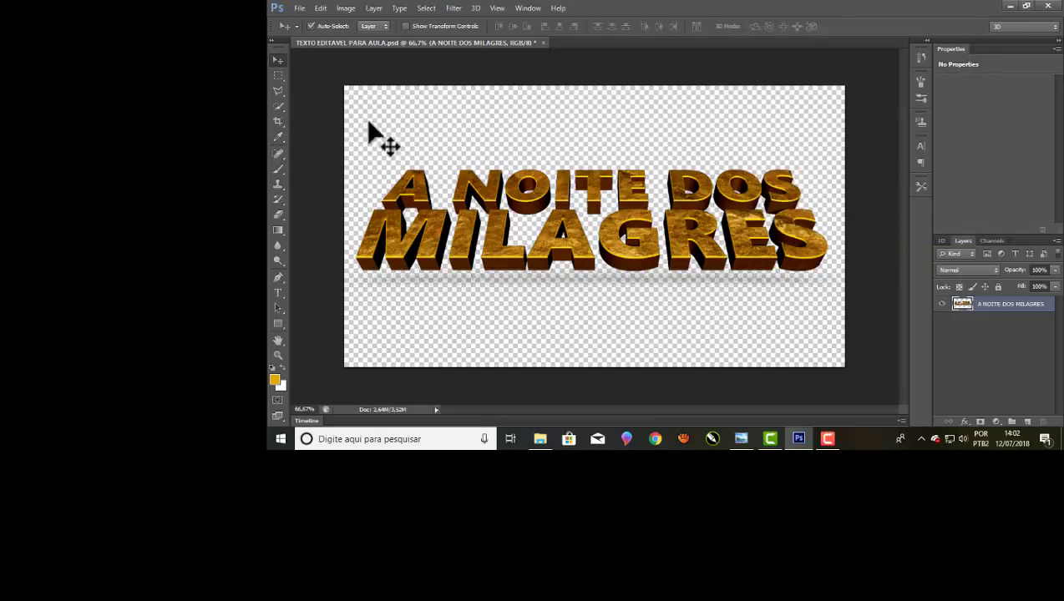
Save As PNG format into the materiais folder, accepting the default PNG options
left_click(299, 9)
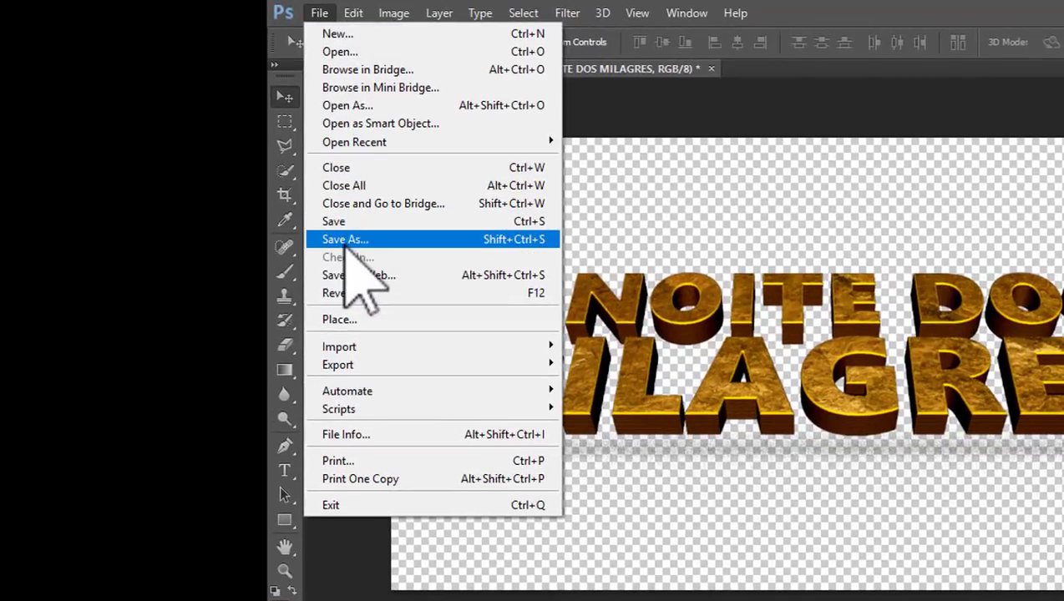
left_click(330, 188)
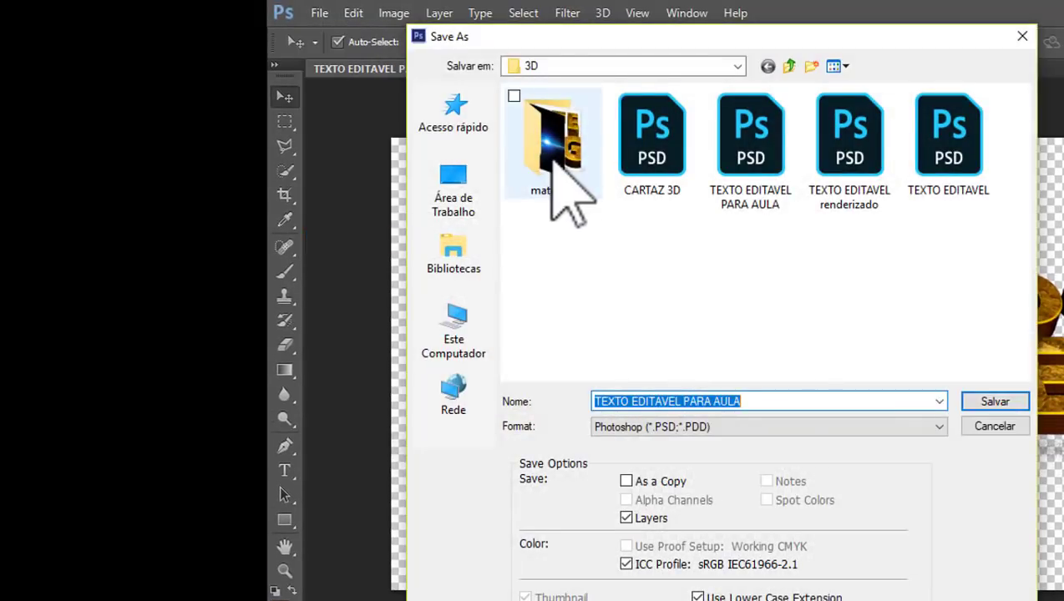
double_click(553, 163)
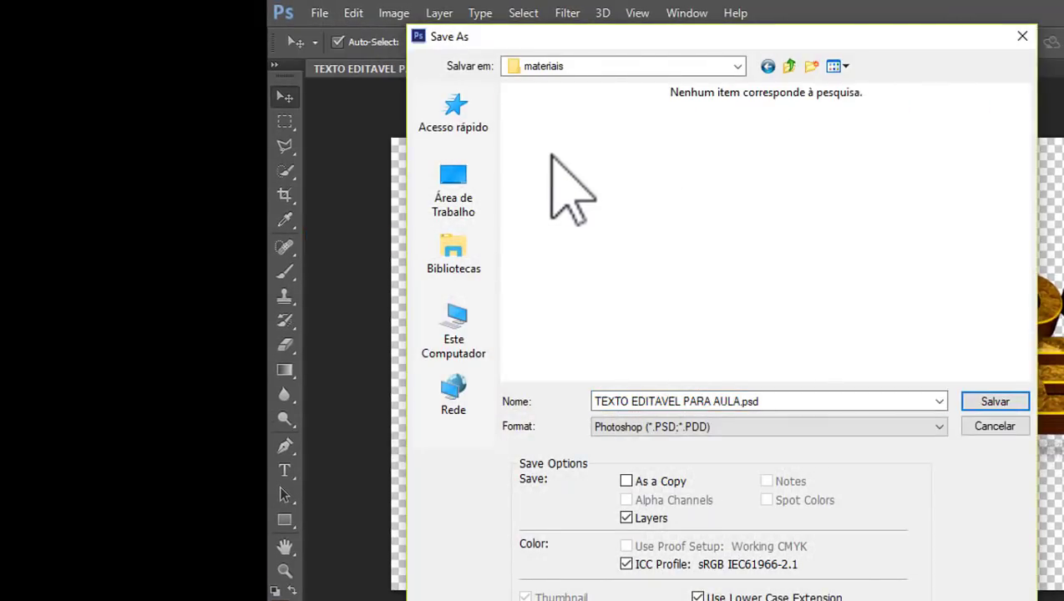
left_click(915, 430)
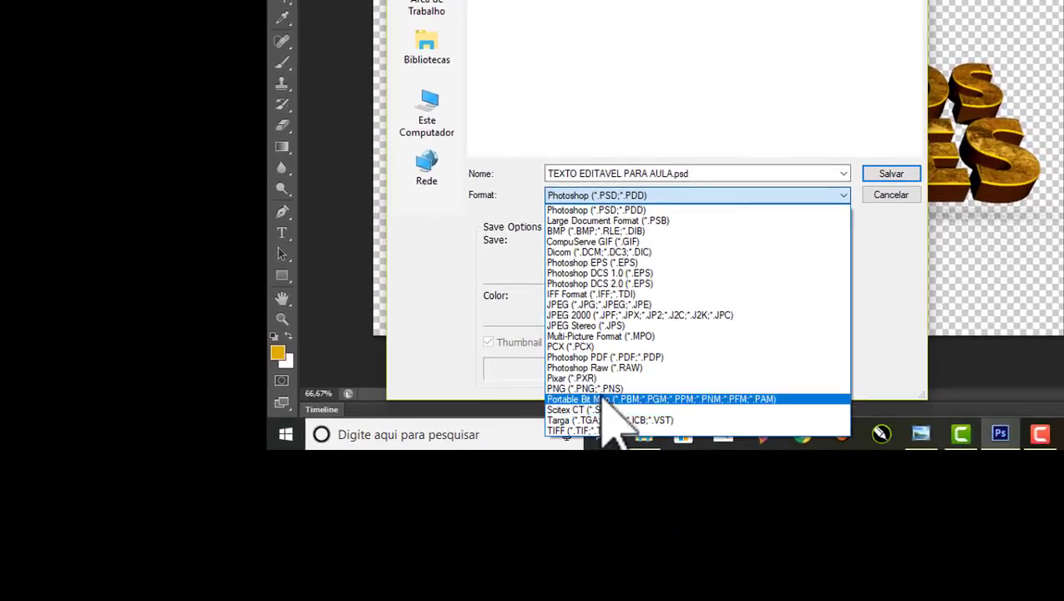
left_click(571, 453)
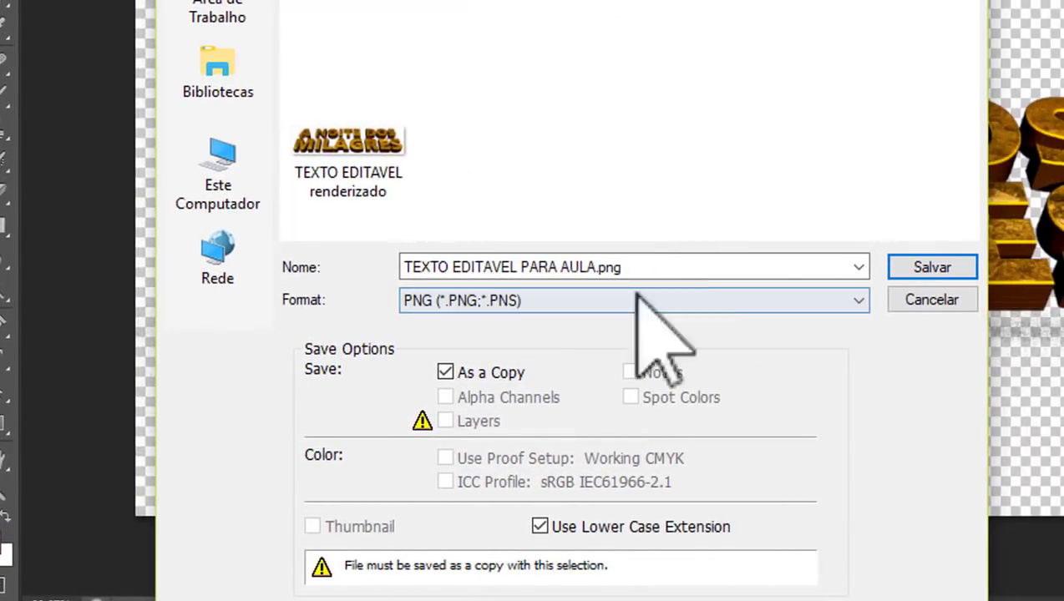
left_click(915, 274)
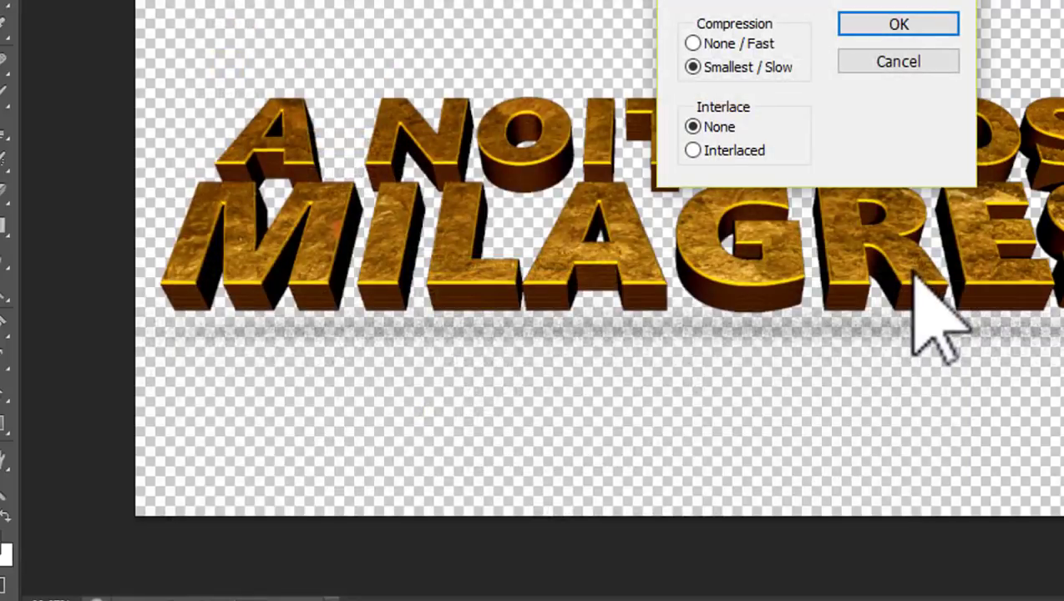
left_click(911, 30)
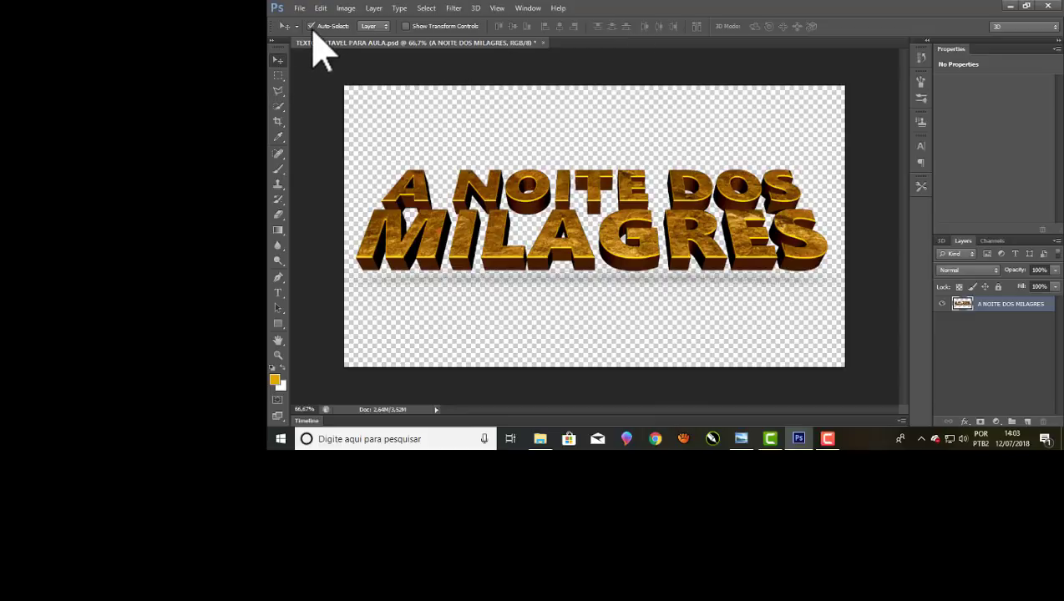
Leave Auto-Select on Layer with Show Transform Controls on, then quit saving TEXTO EDITAVEL PARA AULA.psd
left_click(376, 26)
left_click(376, 48)
left_click(380, 30)
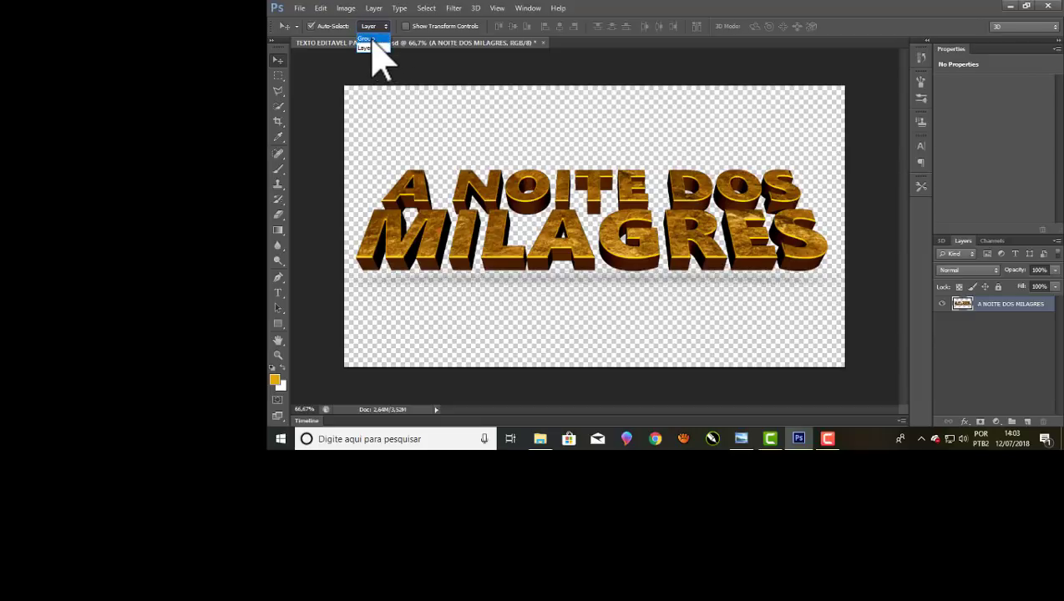
left_click(369, 39)
left_click(383, 27)
left_click(375, 48)
left_click(406, 26)
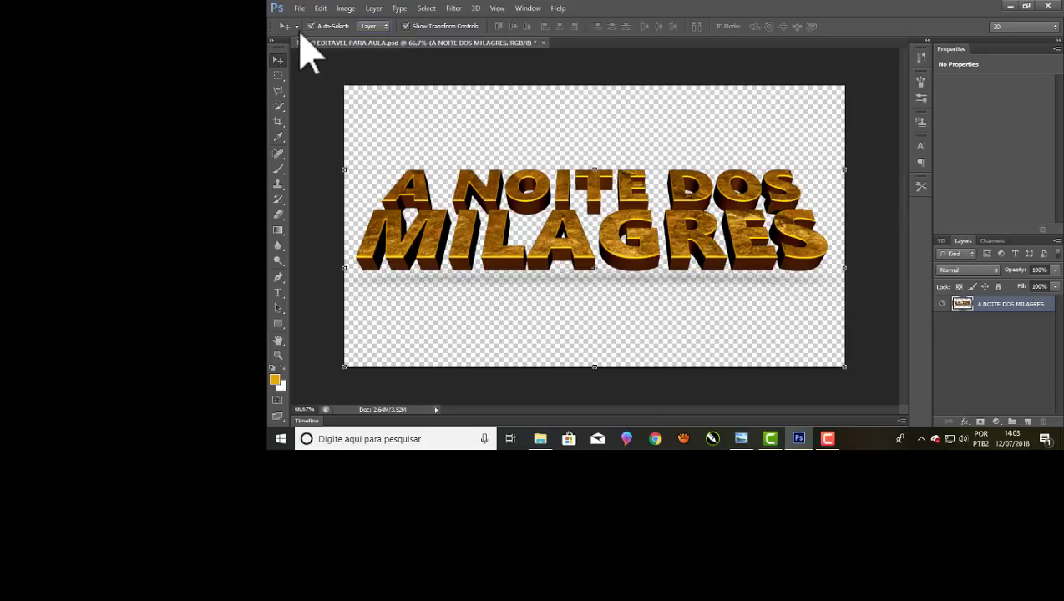
left_click(1049, 7)
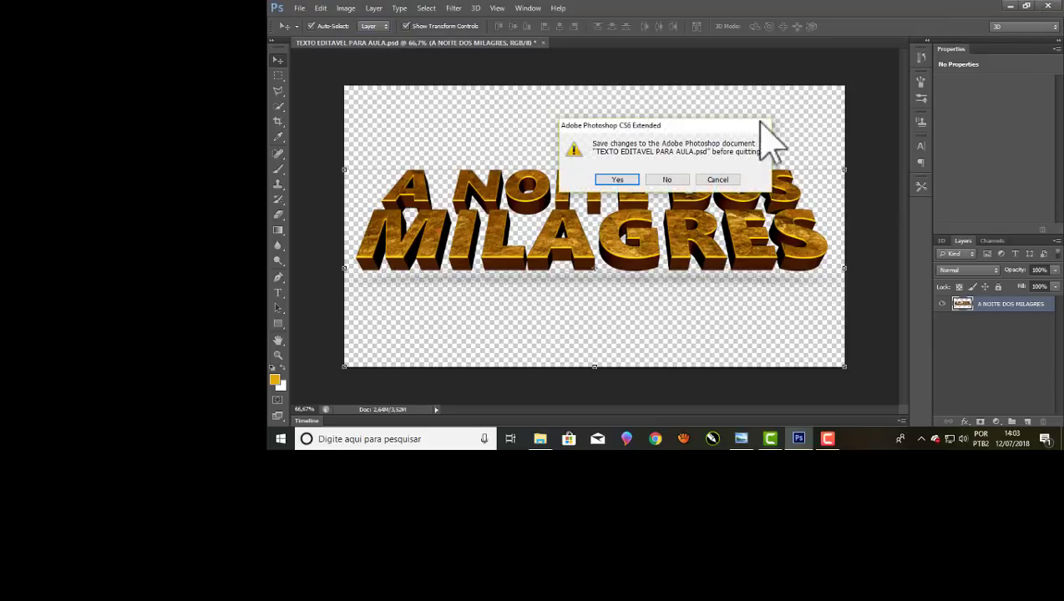
left_click(618, 180)
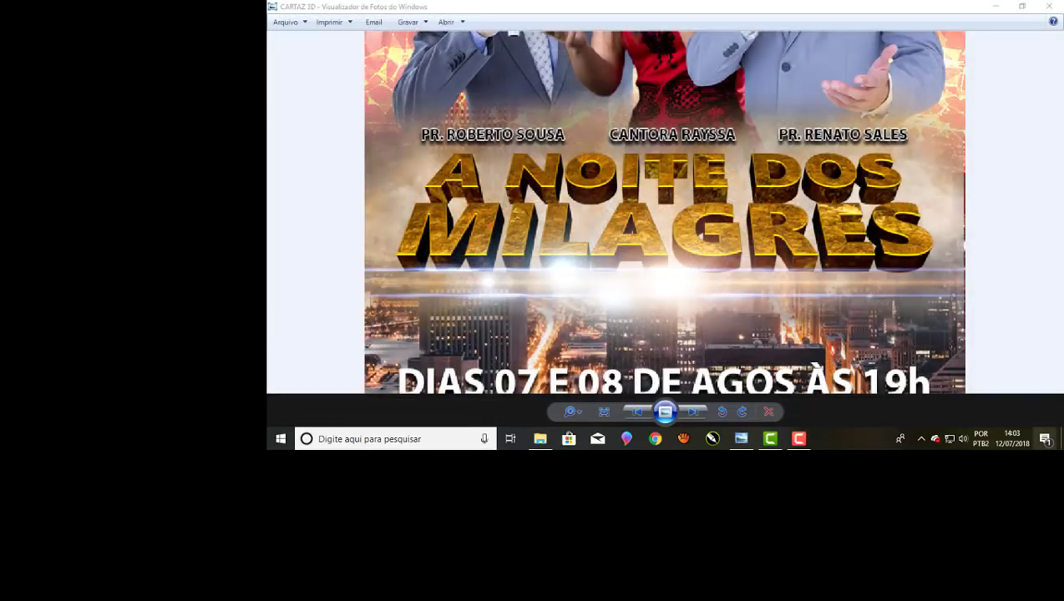
Launch Adobe Photoshop CC from the Start menu while the CARTAZ 3D poster stays open
left_click(281, 438)
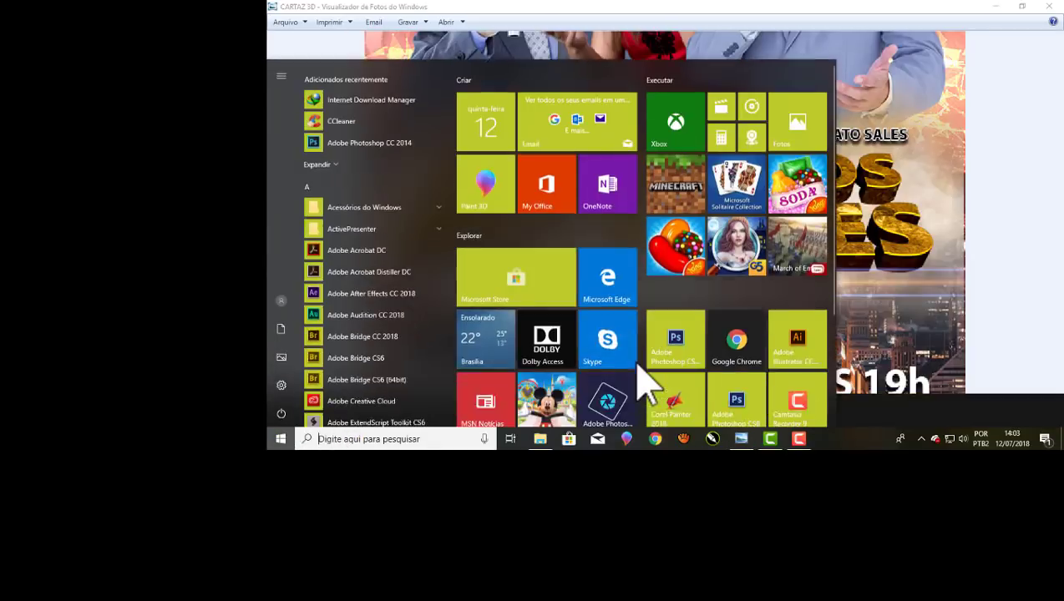
left_click(797, 378)
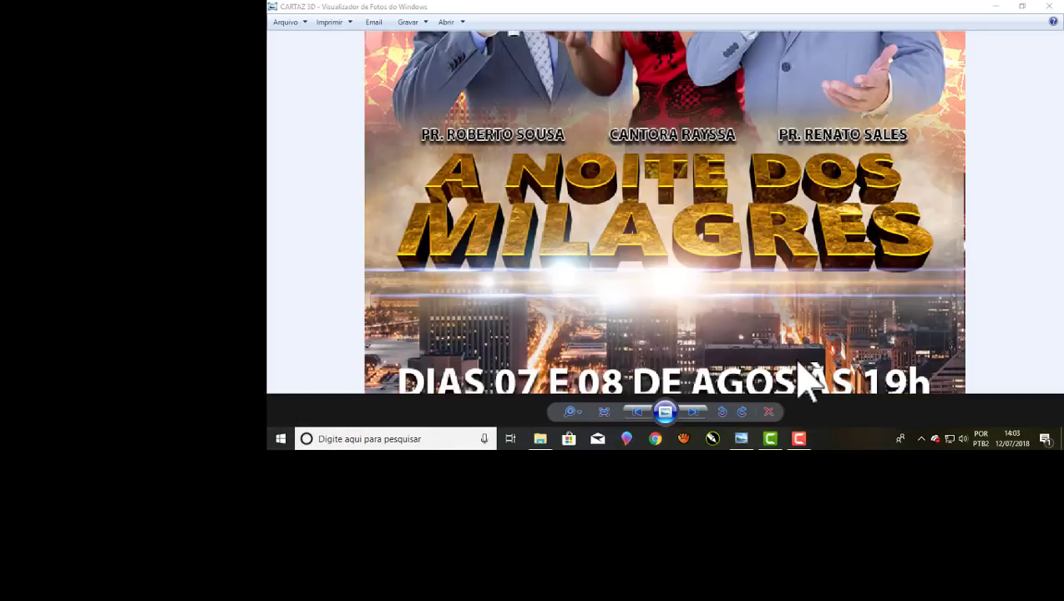